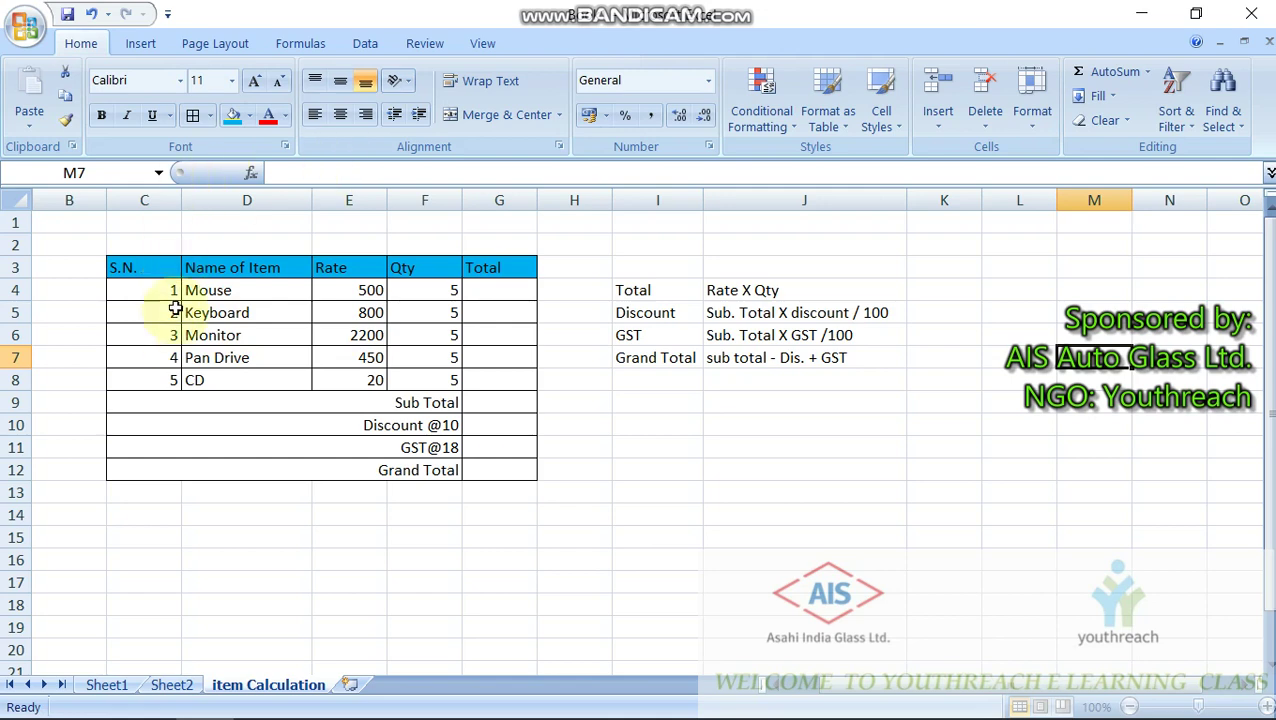
Examine the item table's serial number, name, rate, quantity and total columns, plus the note defining how Total is calculated
left_click(159, 265)
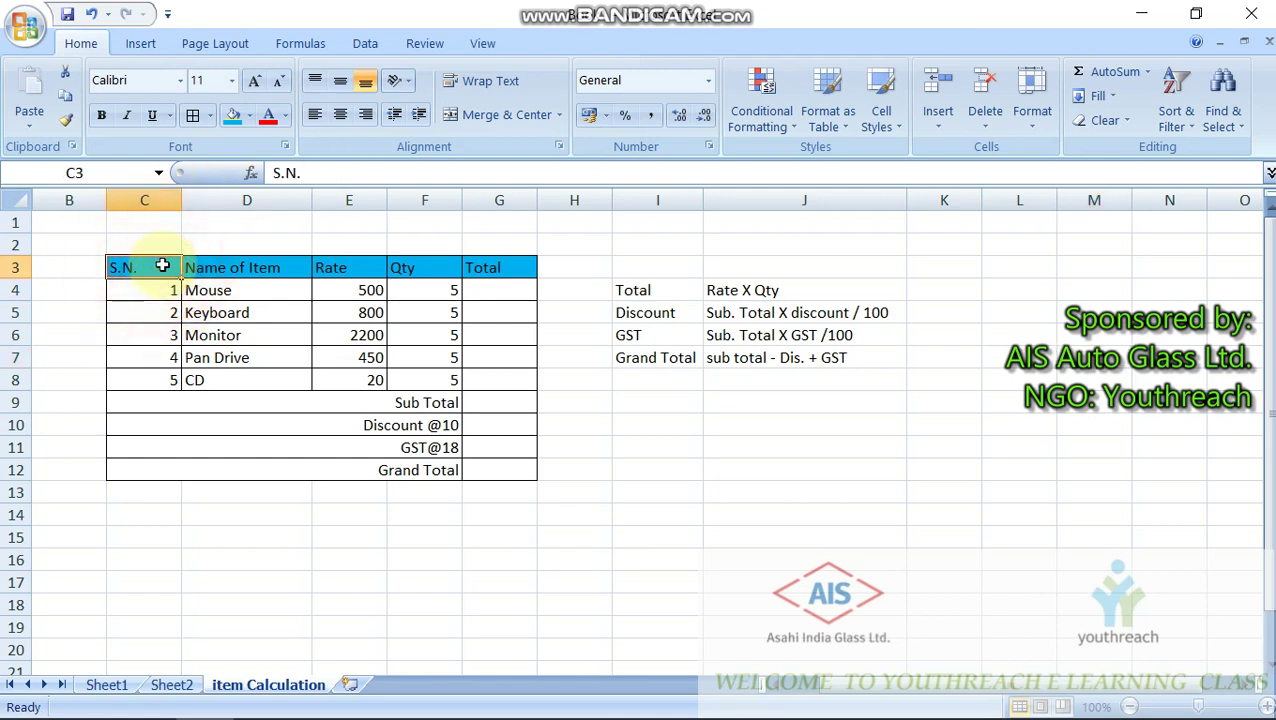
left_click_drag(171, 290, 150, 378)
left_click(253, 270)
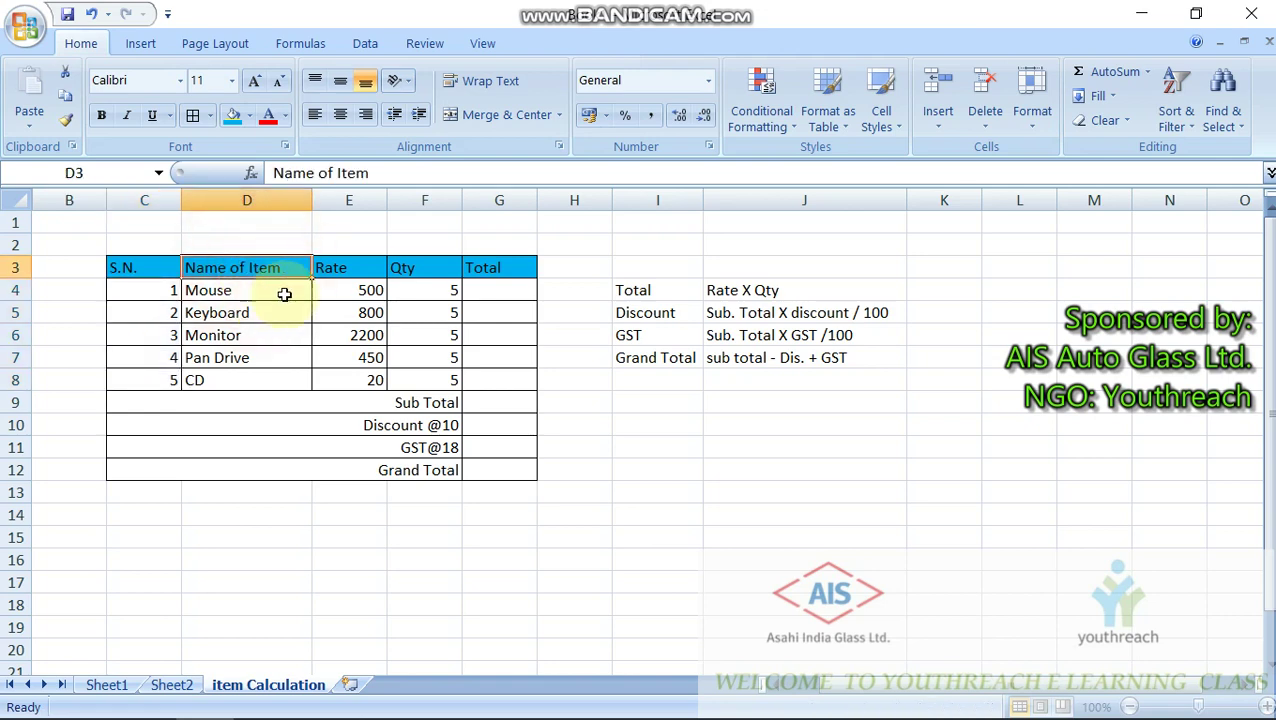
left_click_drag(285, 292, 285, 378)
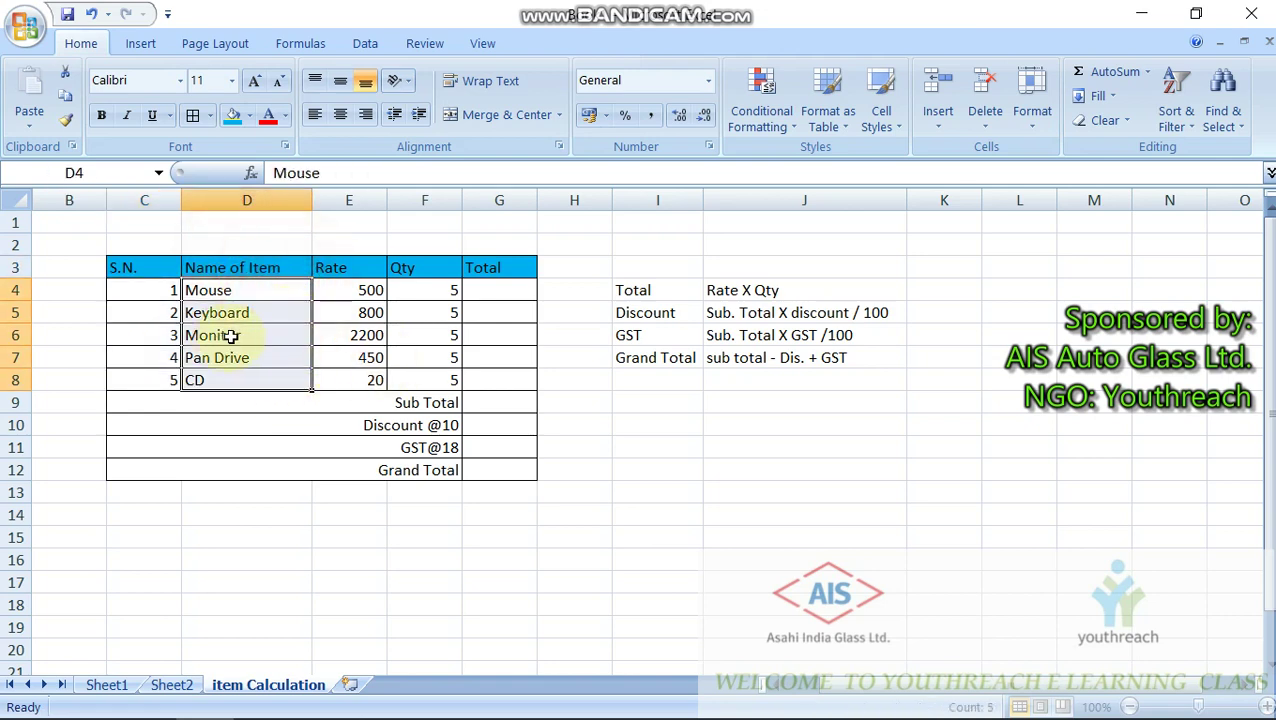
left_click(357, 270)
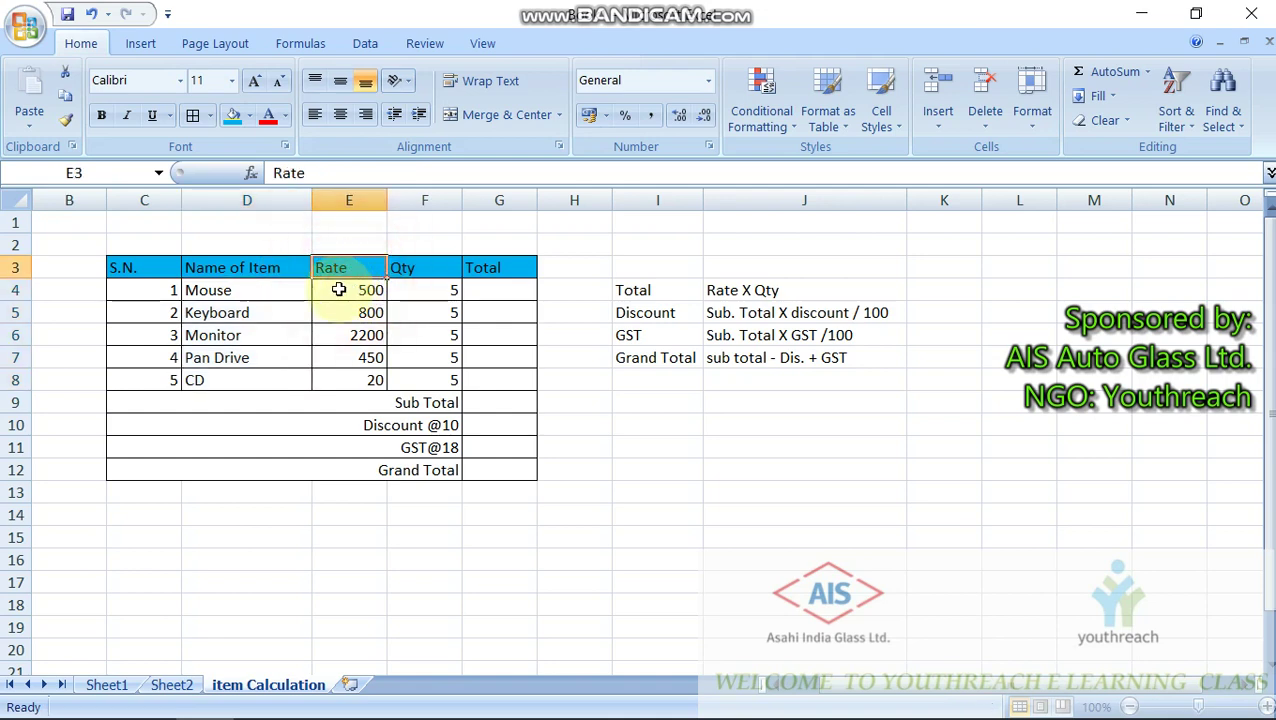
left_click(338, 290)
left_click(274, 290)
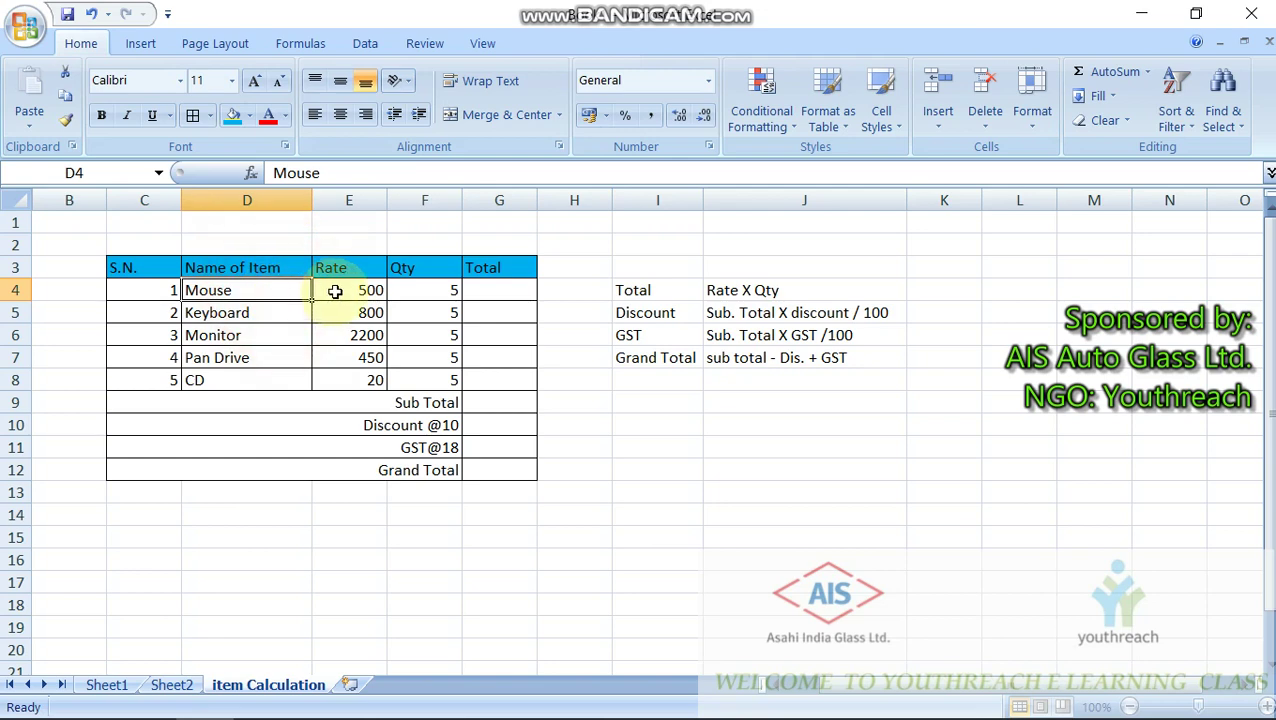
left_click(337, 289)
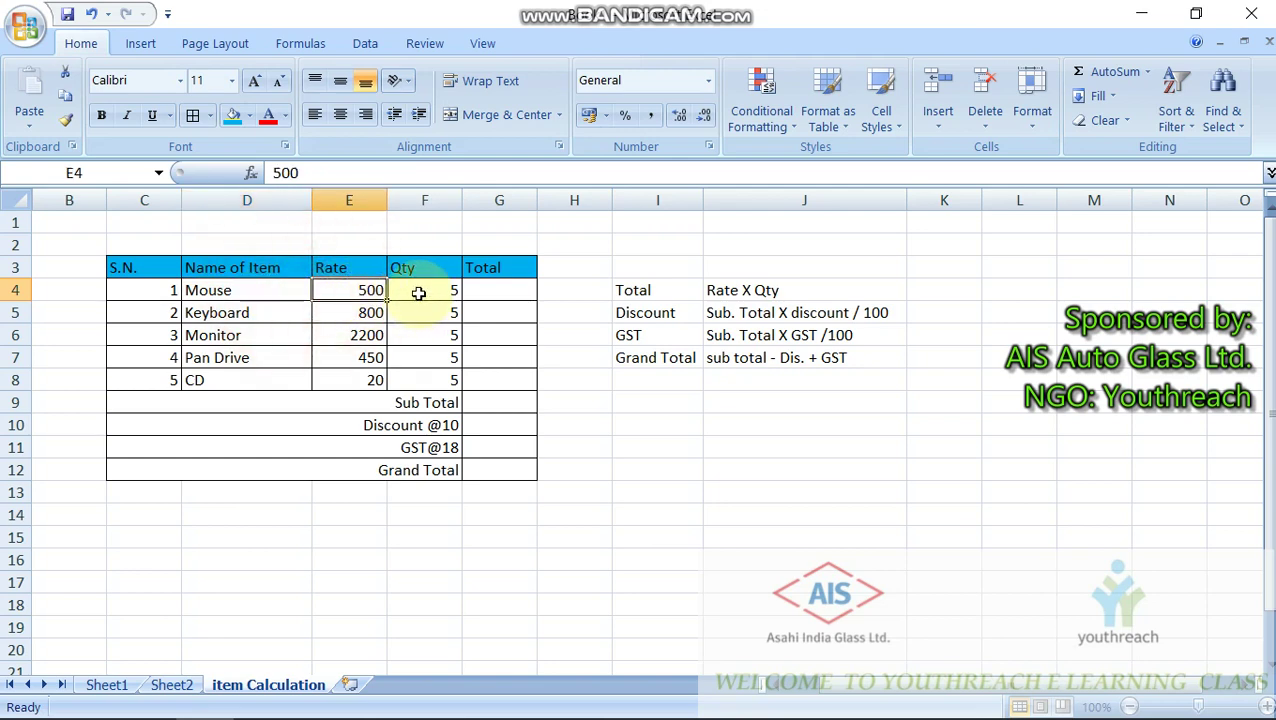
left_click(418, 290)
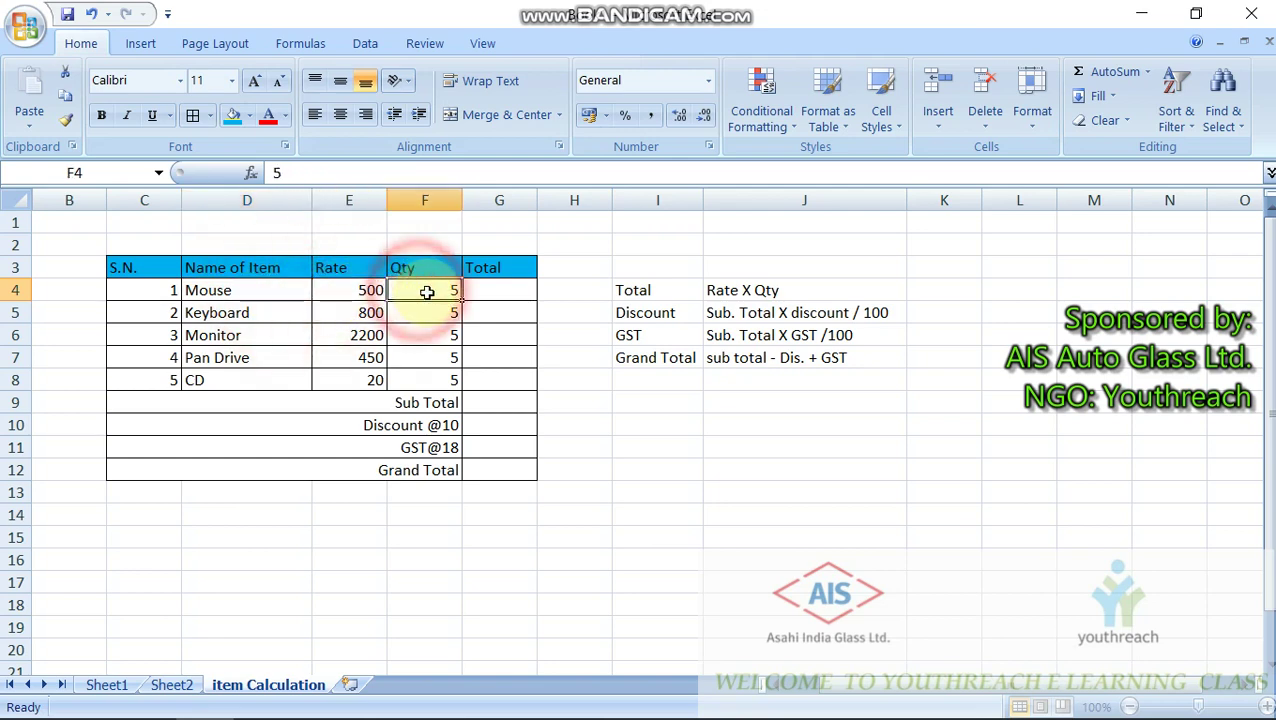
left_click(521, 293)
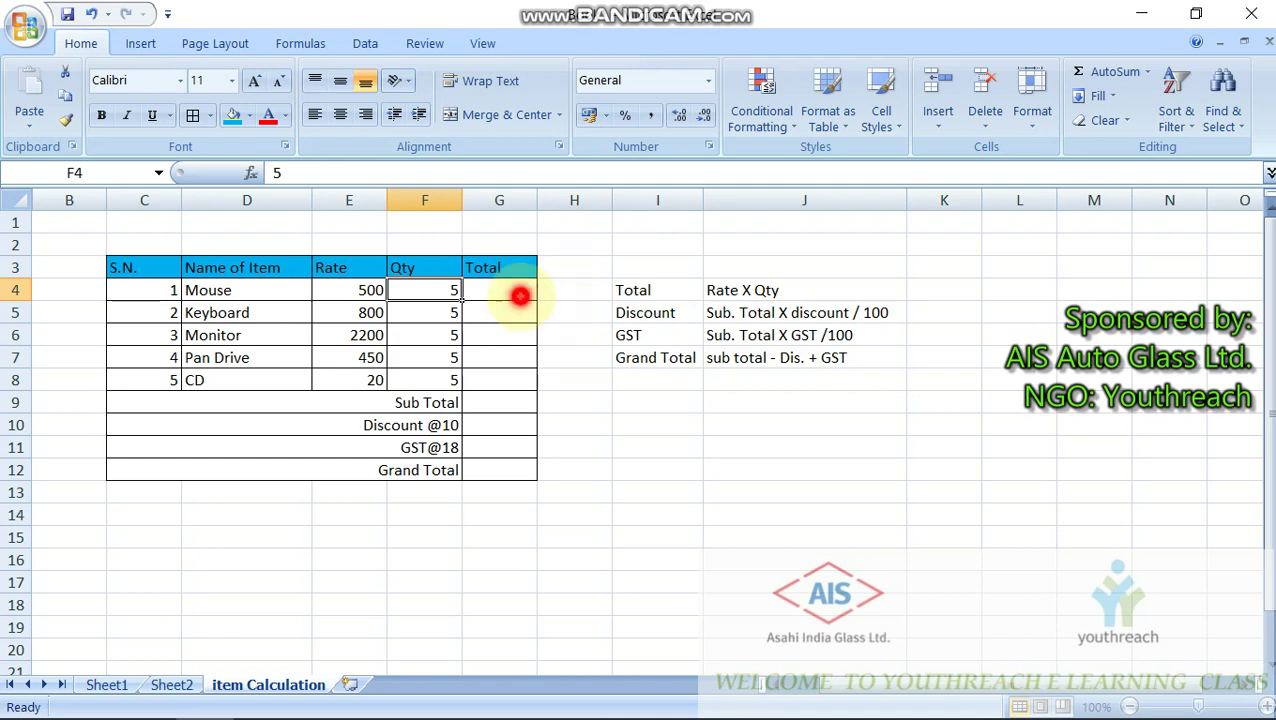
left_click(645, 290)
left_click(762, 290)
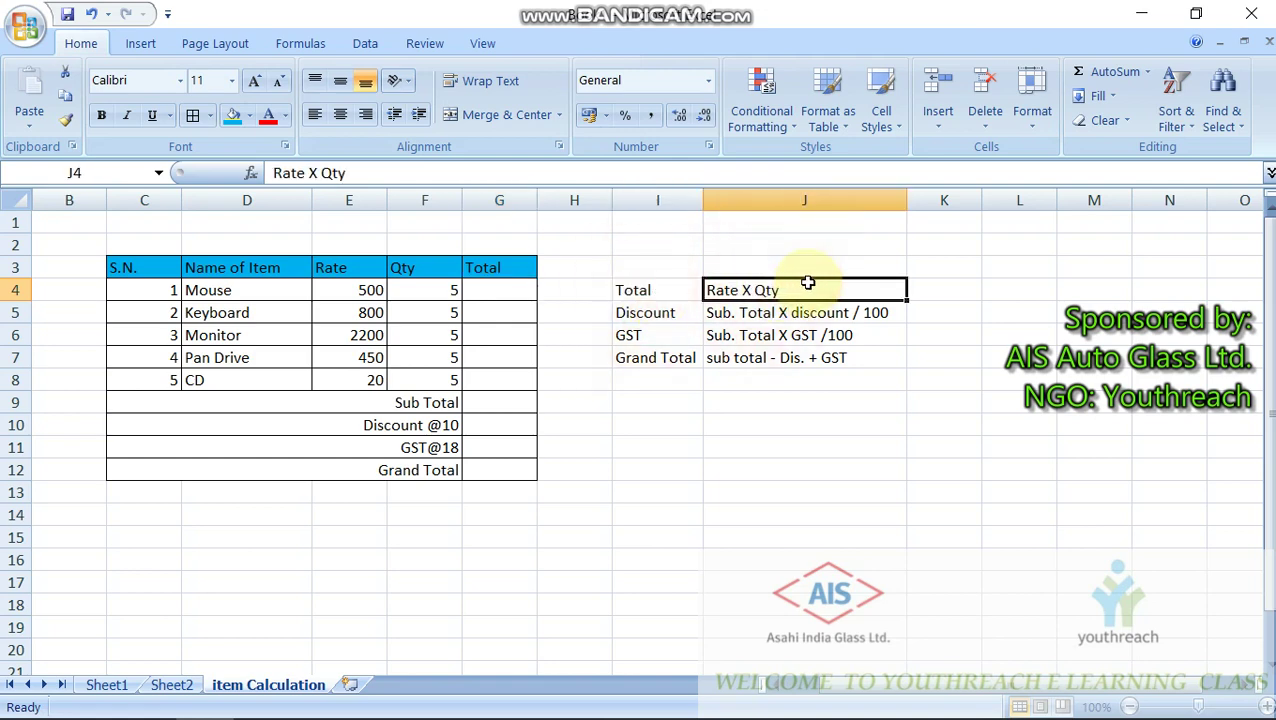
Calculate the Mouse total in G4 with =E4*F4 and copy the formula down through G8 for the remaining items
left_click(505, 292)
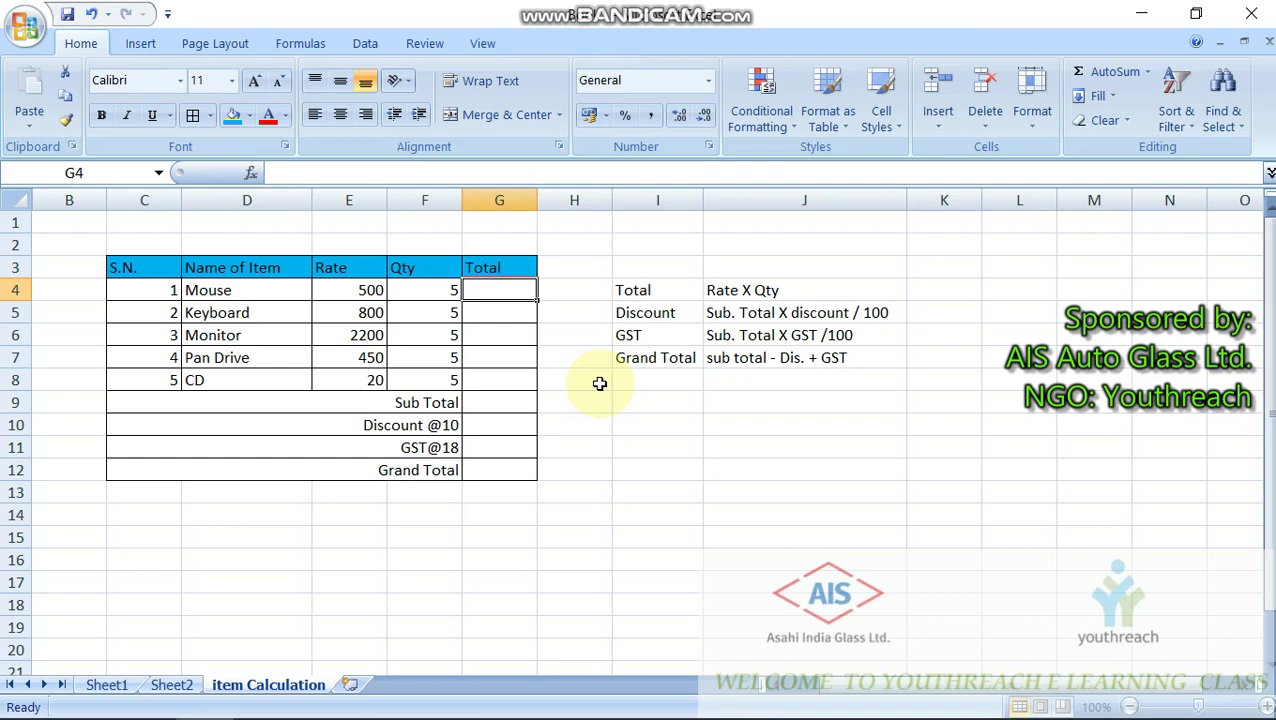
type("=")
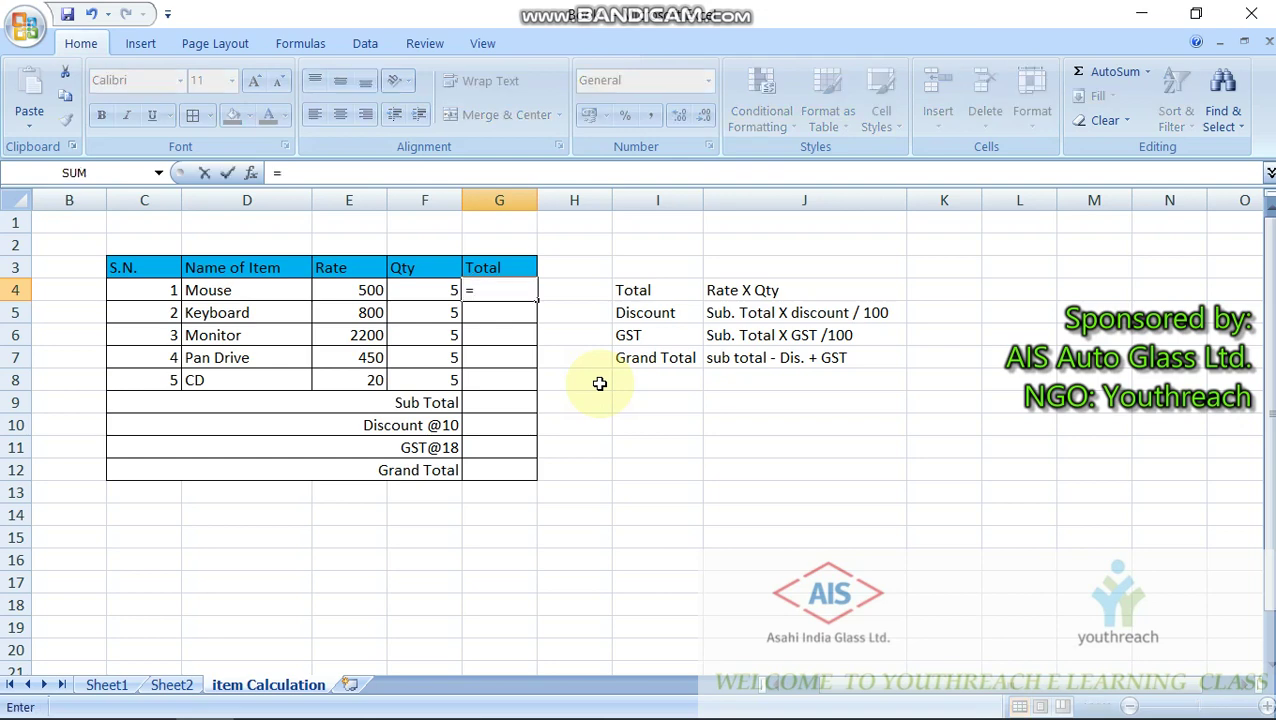
left_click(342, 290)
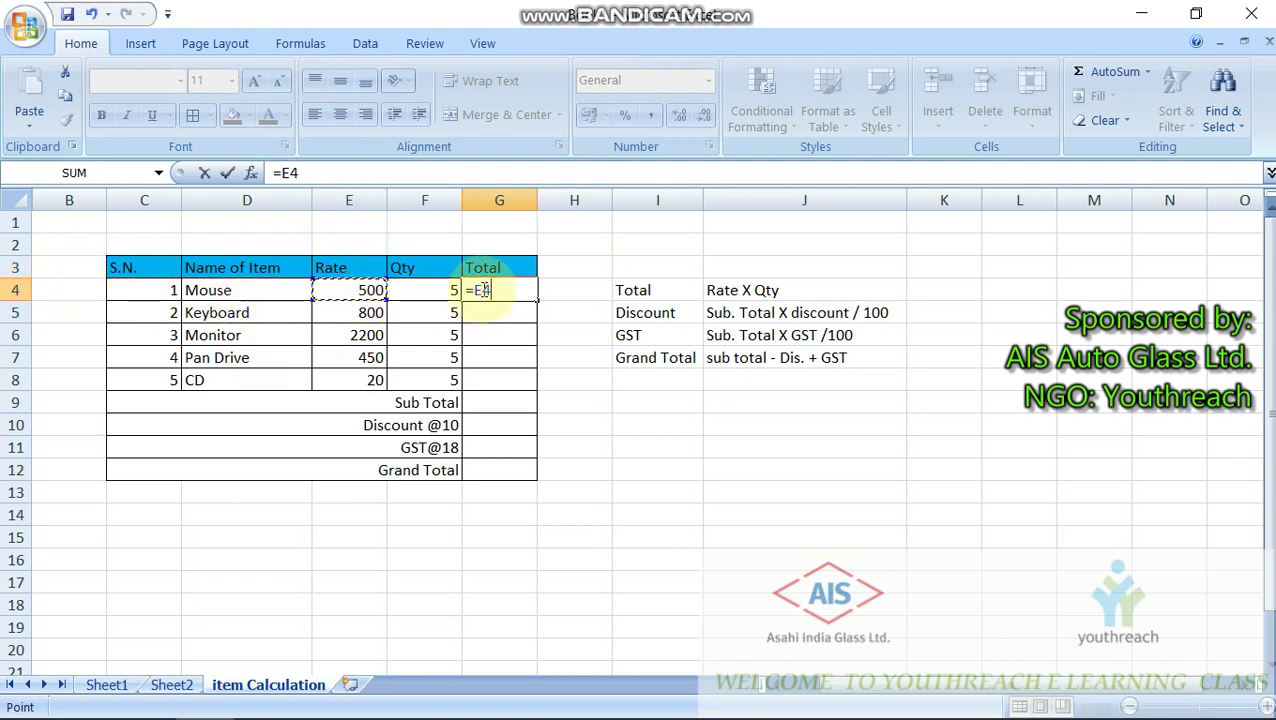
type("*")
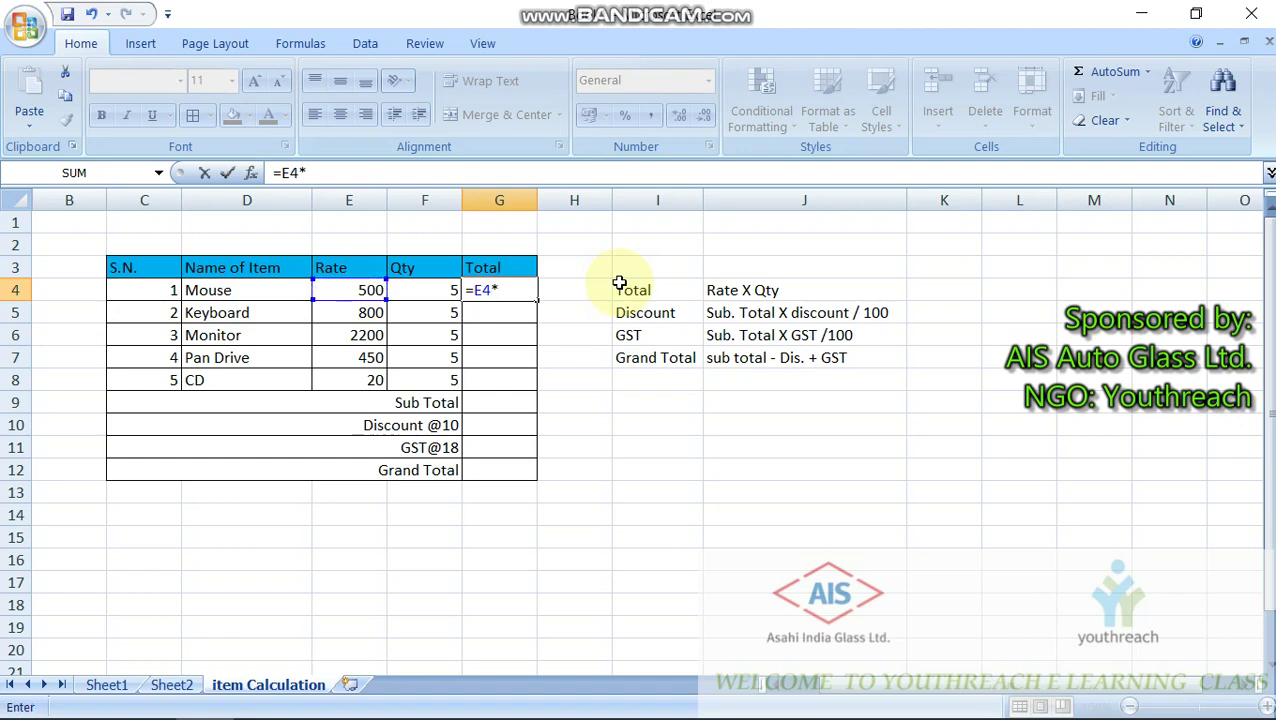
left_click(424, 290)
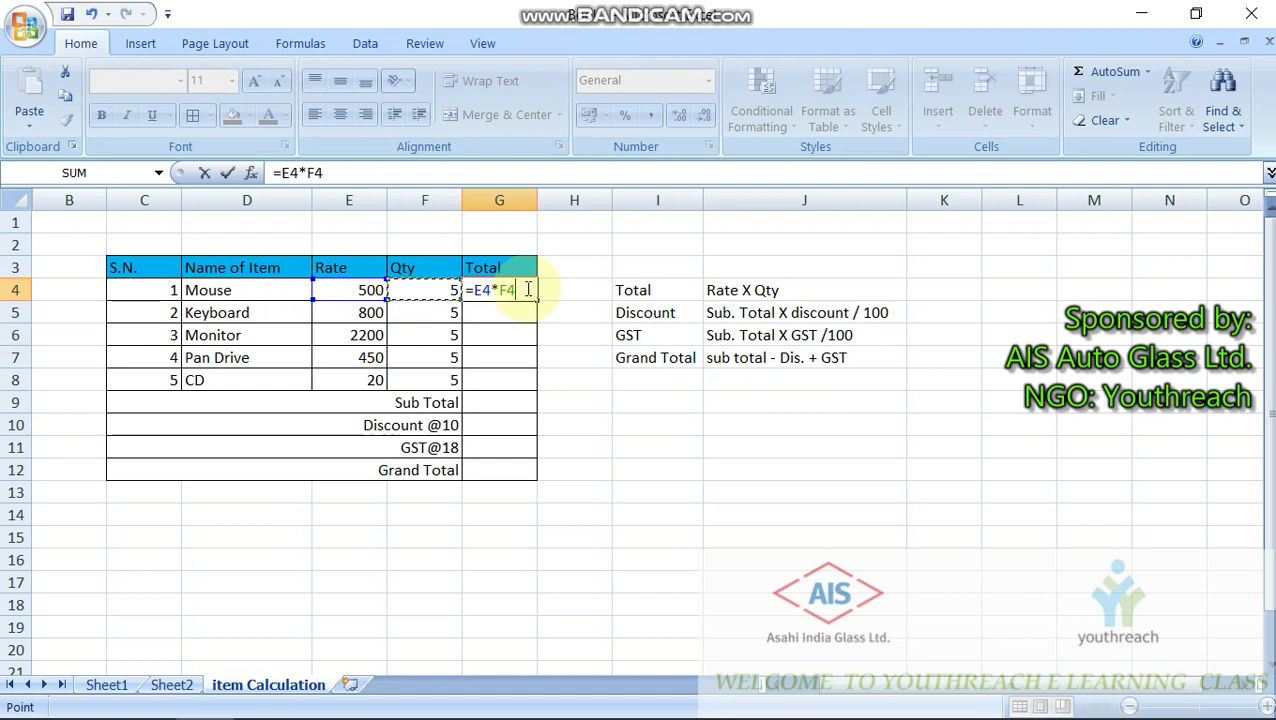
key("Return")
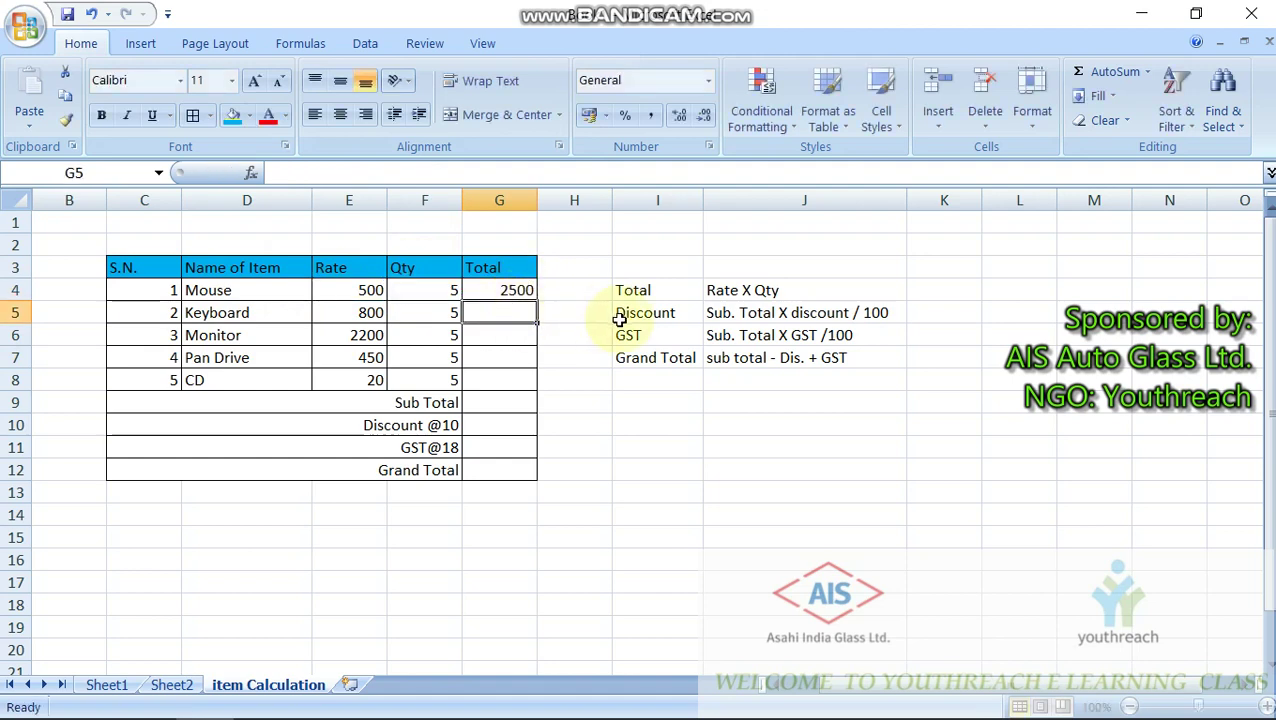
left_click(520, 288)
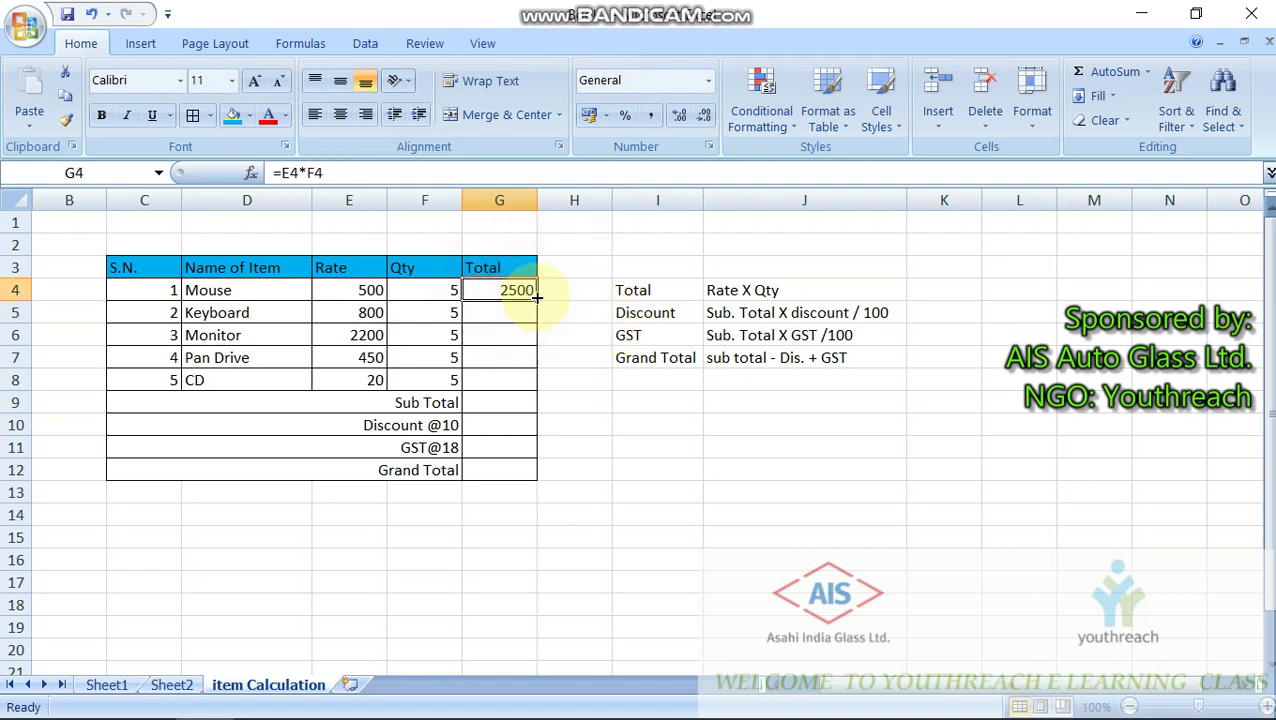
left_click_drag(536, 297, 534, 381)
Check the calculated totals of the Keyboard, Monitor, Pan Drive and CD rows against their items
left_click(247, 316)
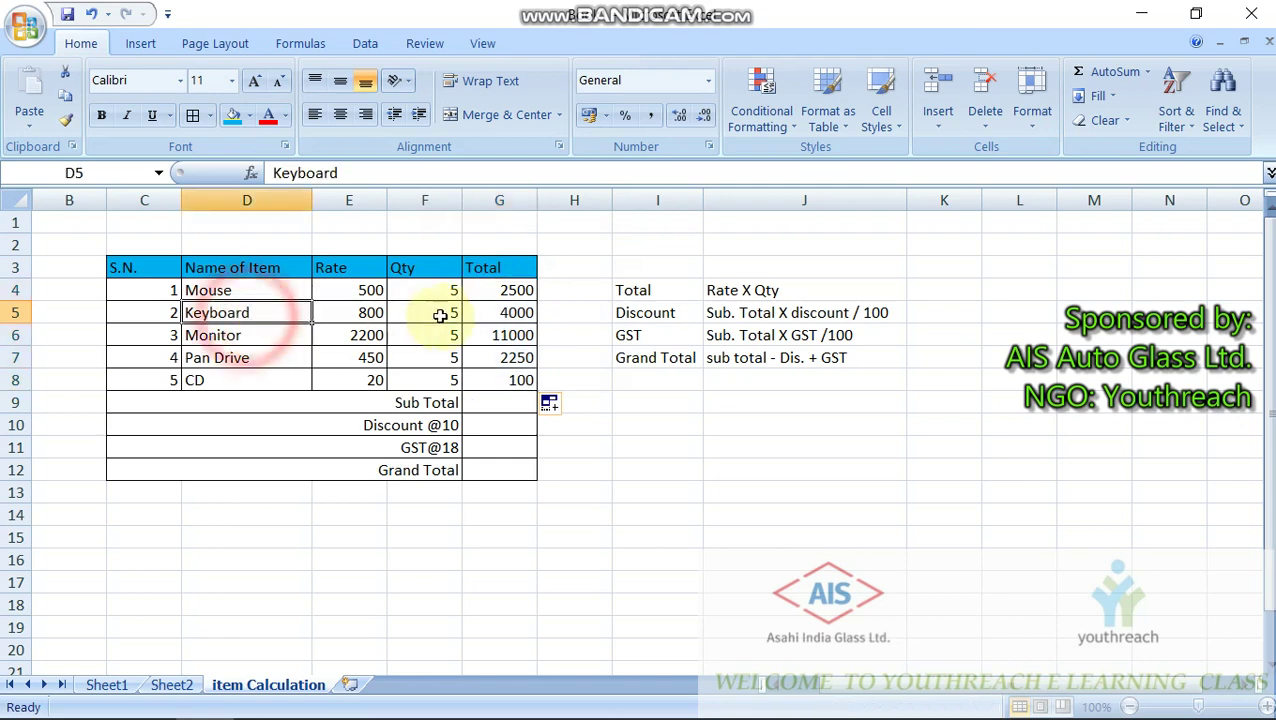
left_click(489, 320)
left_click(250, 336)
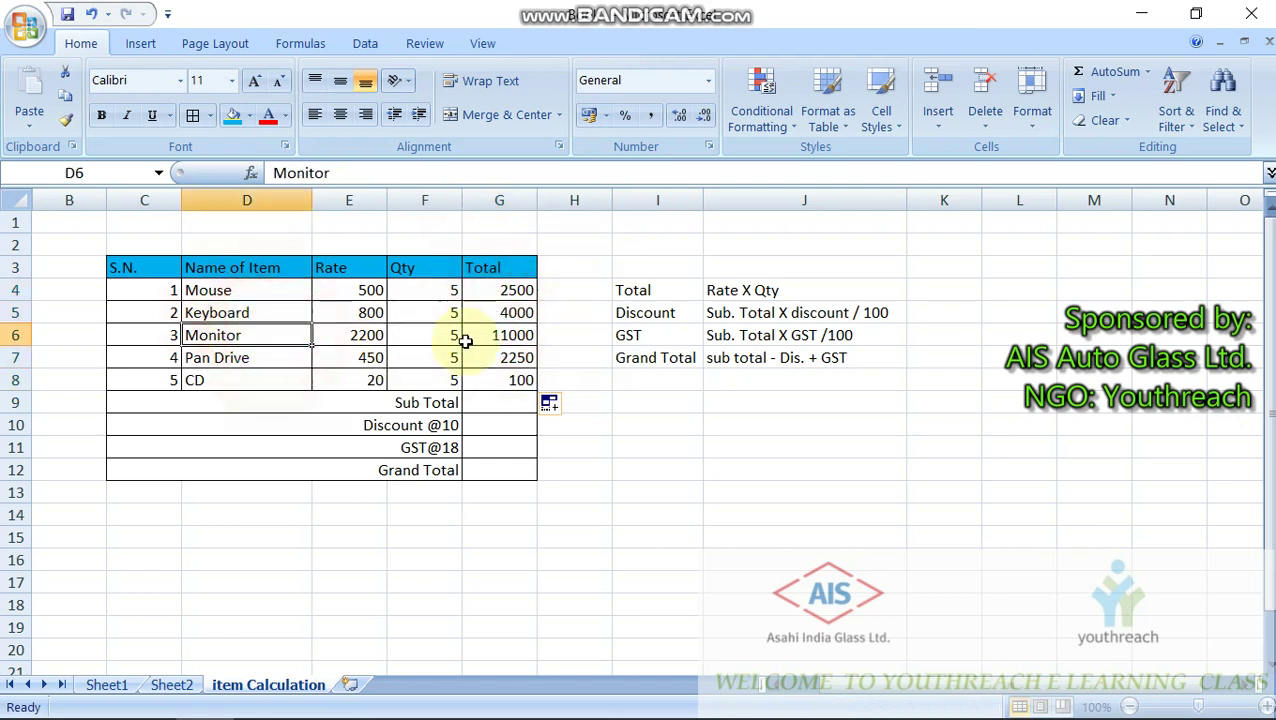
left_click(481, 337)
left_click(252, 358)
left_click(485, 357)
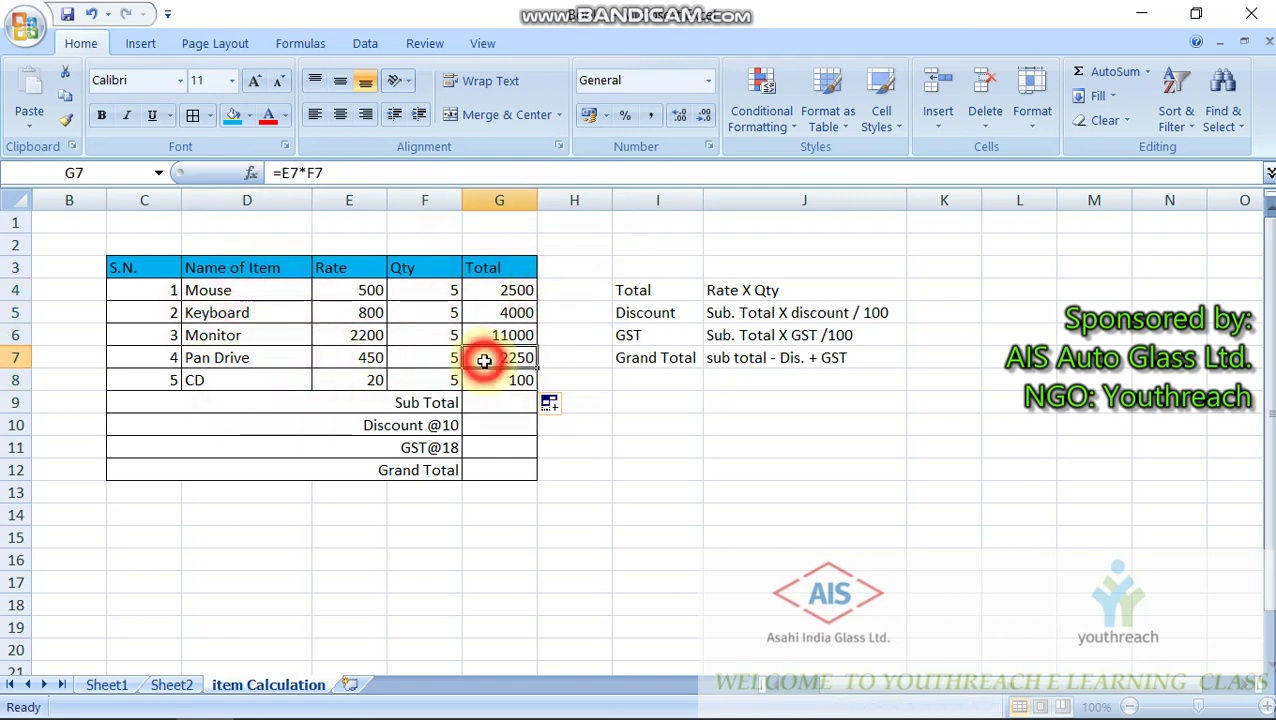
left_click(285, 385)
left_click(504, 379)
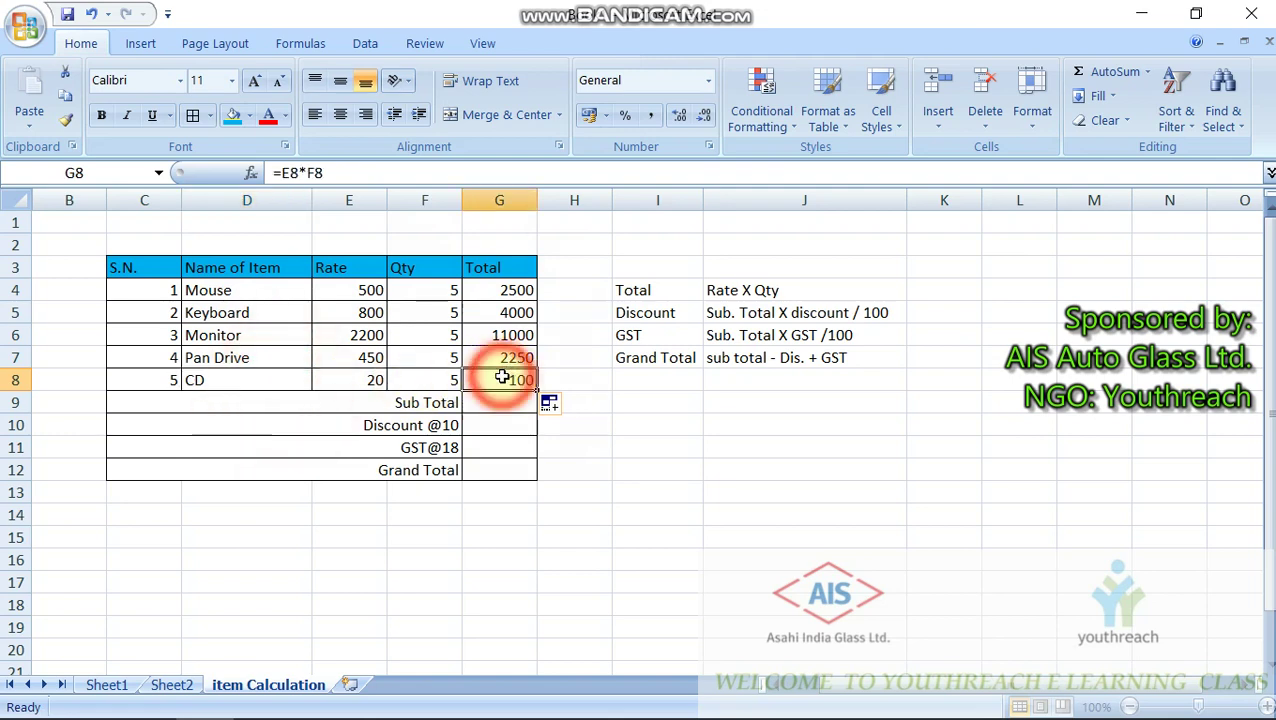
left_click(688, 422)
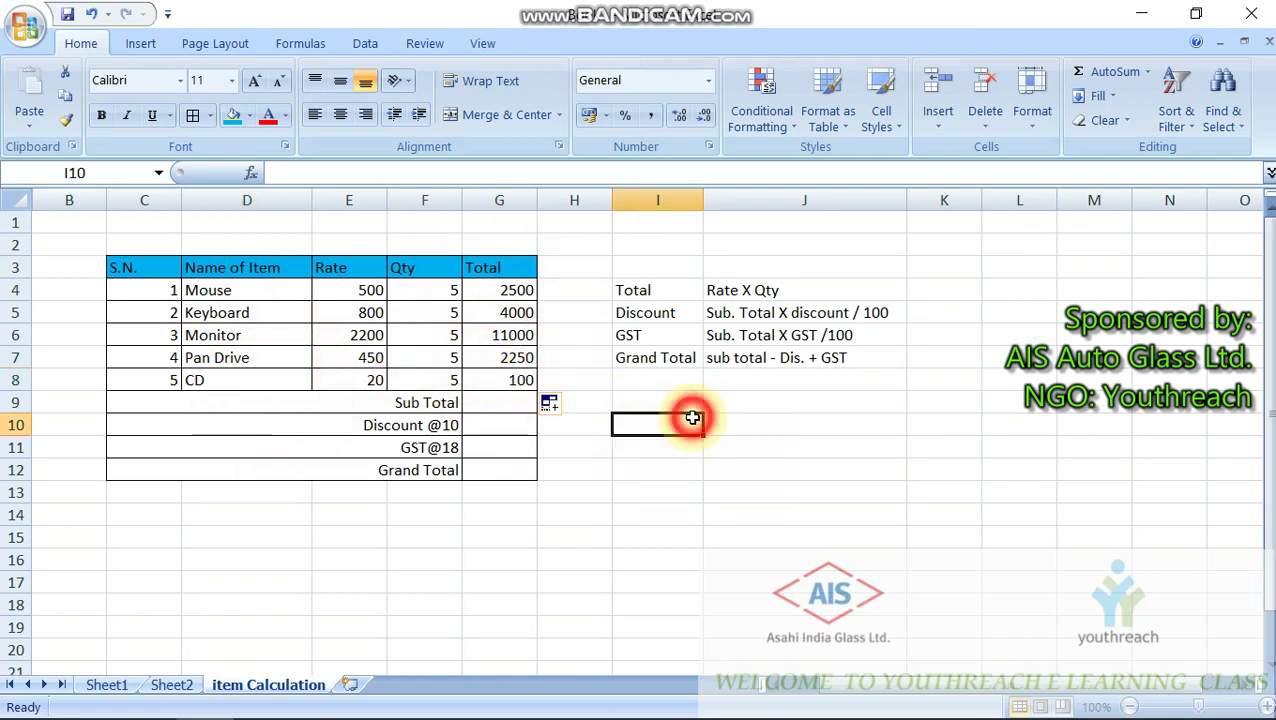
Calculate the Sub Total in G9 with AutoSum over the item totals, =SUM(G4:G8)
left_click(398, 402)
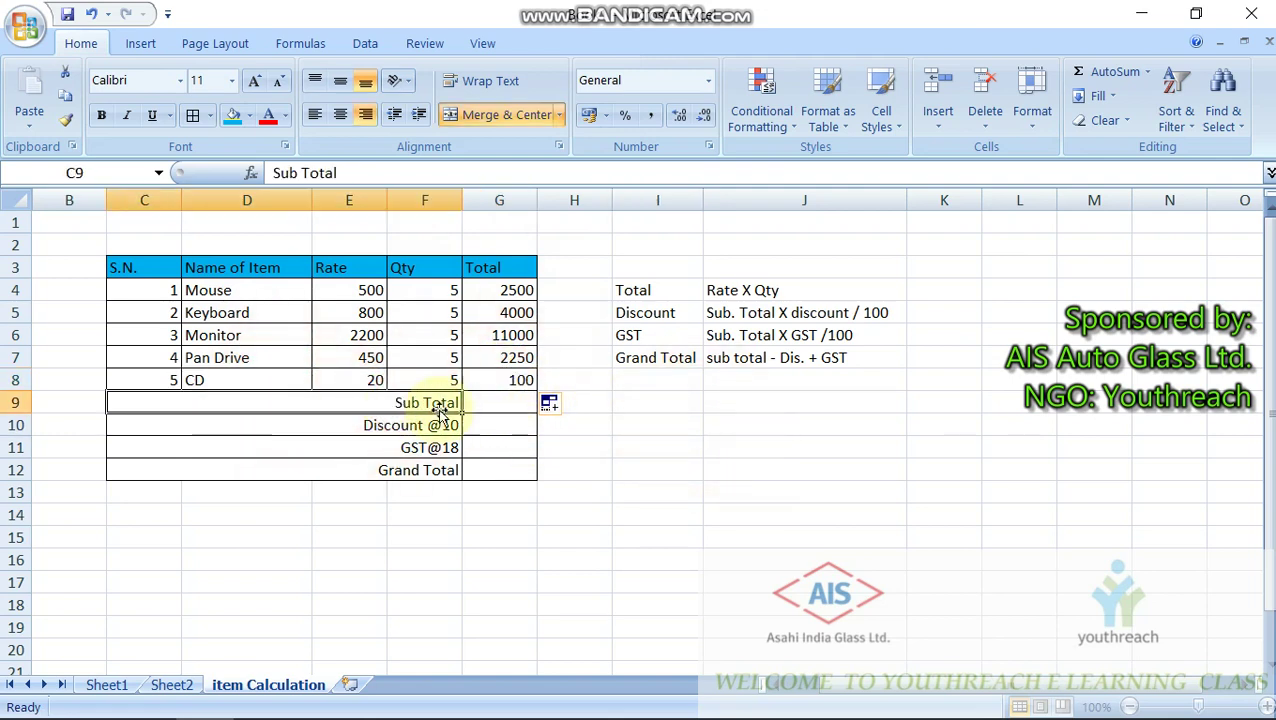
left_click(494, 403)
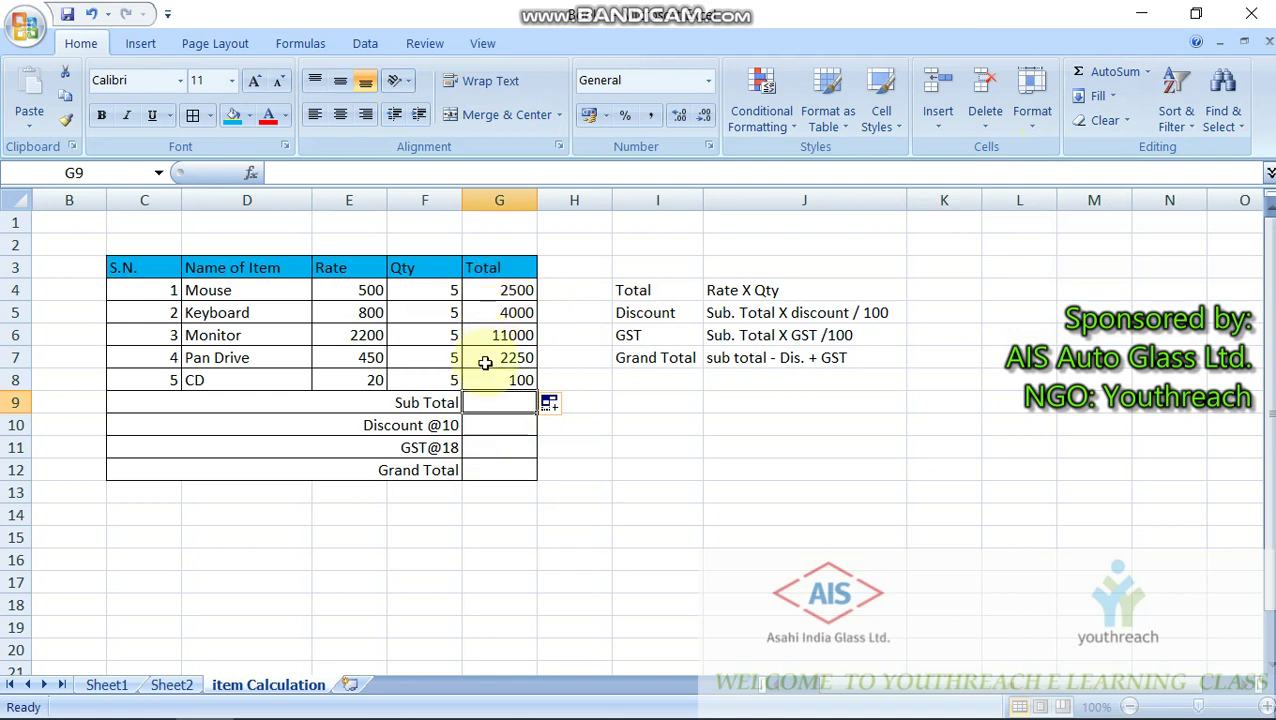
left_click(1107, 87)
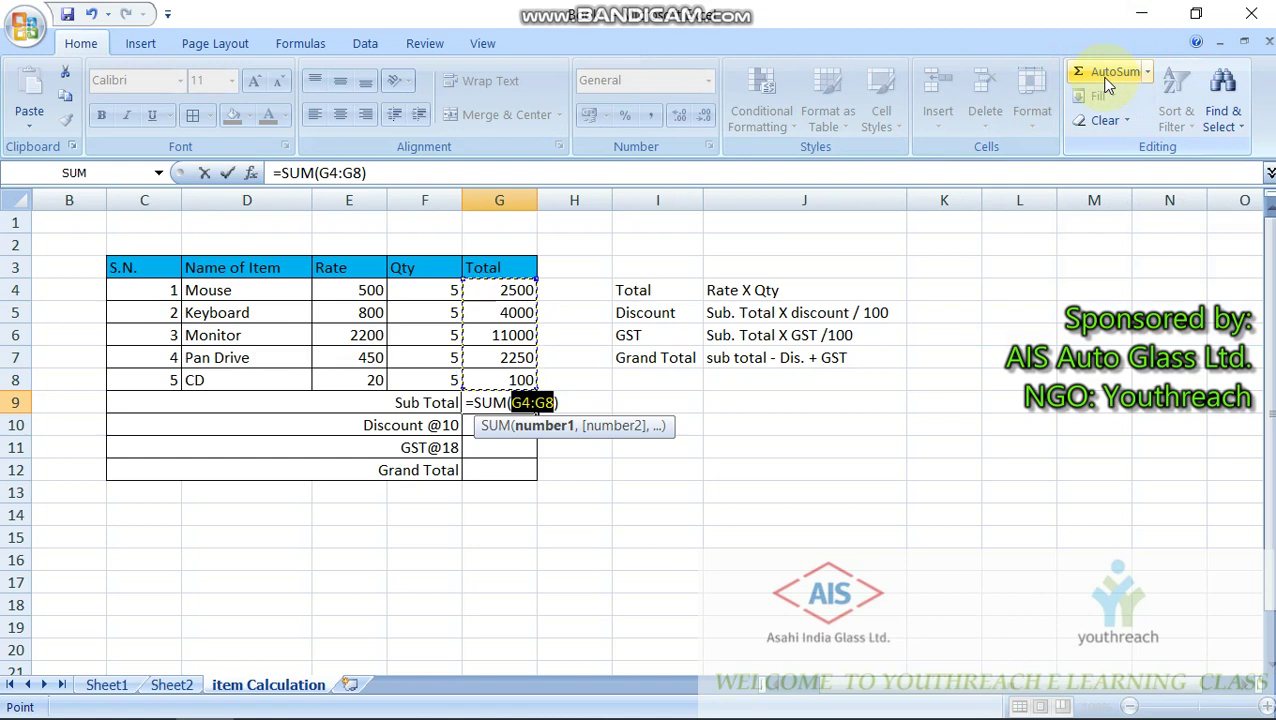
key("Return")
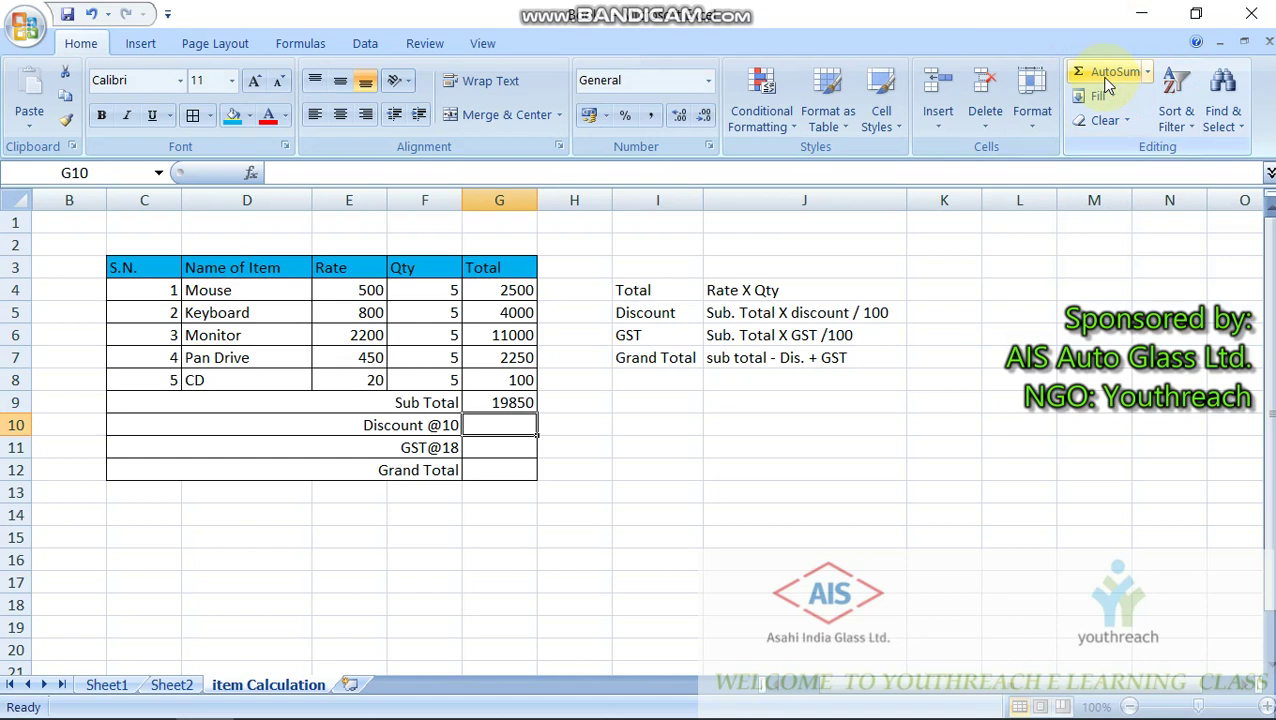
Calculate the 10 percent discount in G10 from the sub total with the formula =G9*10/100
left_click(652, 314)
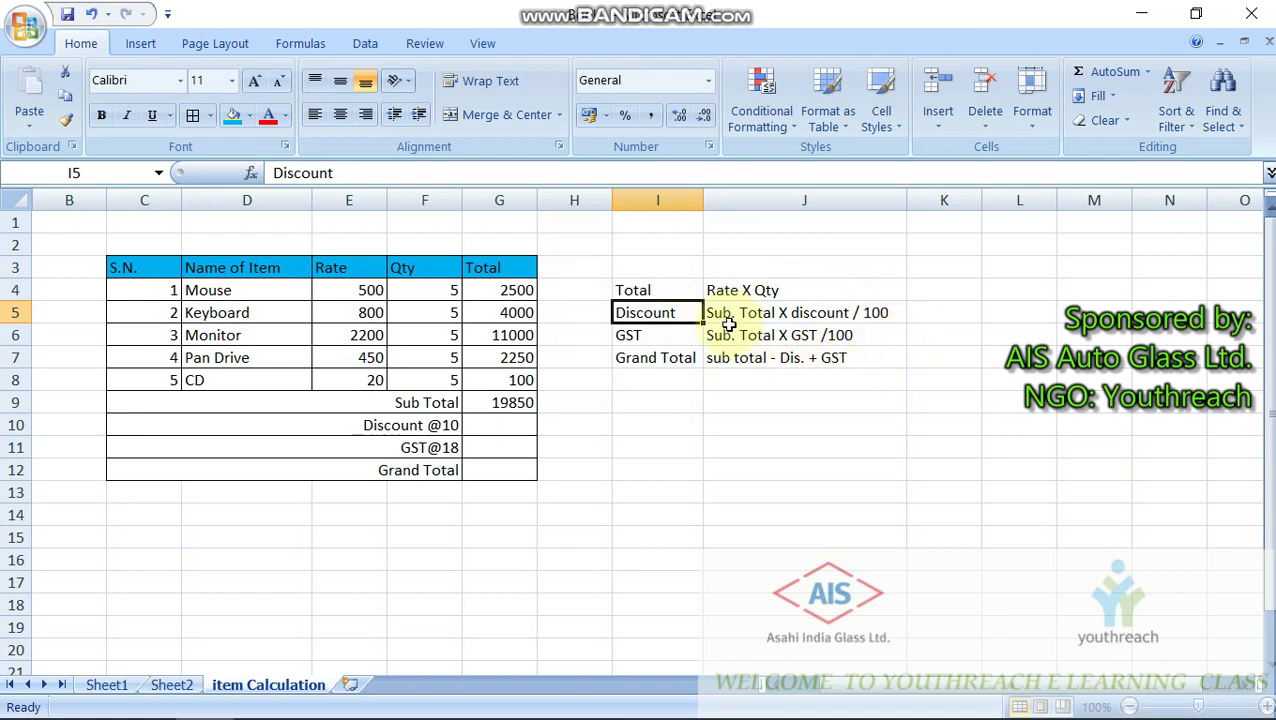
left_click(496, 427)
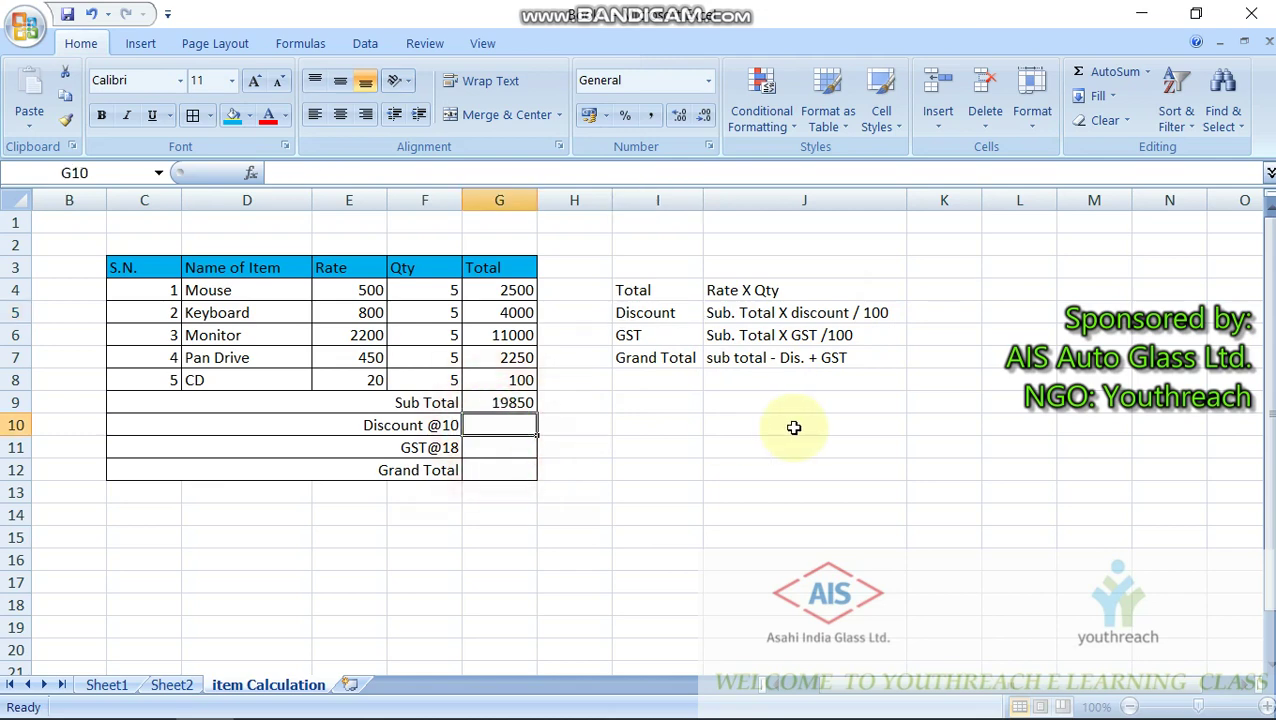
type("=")
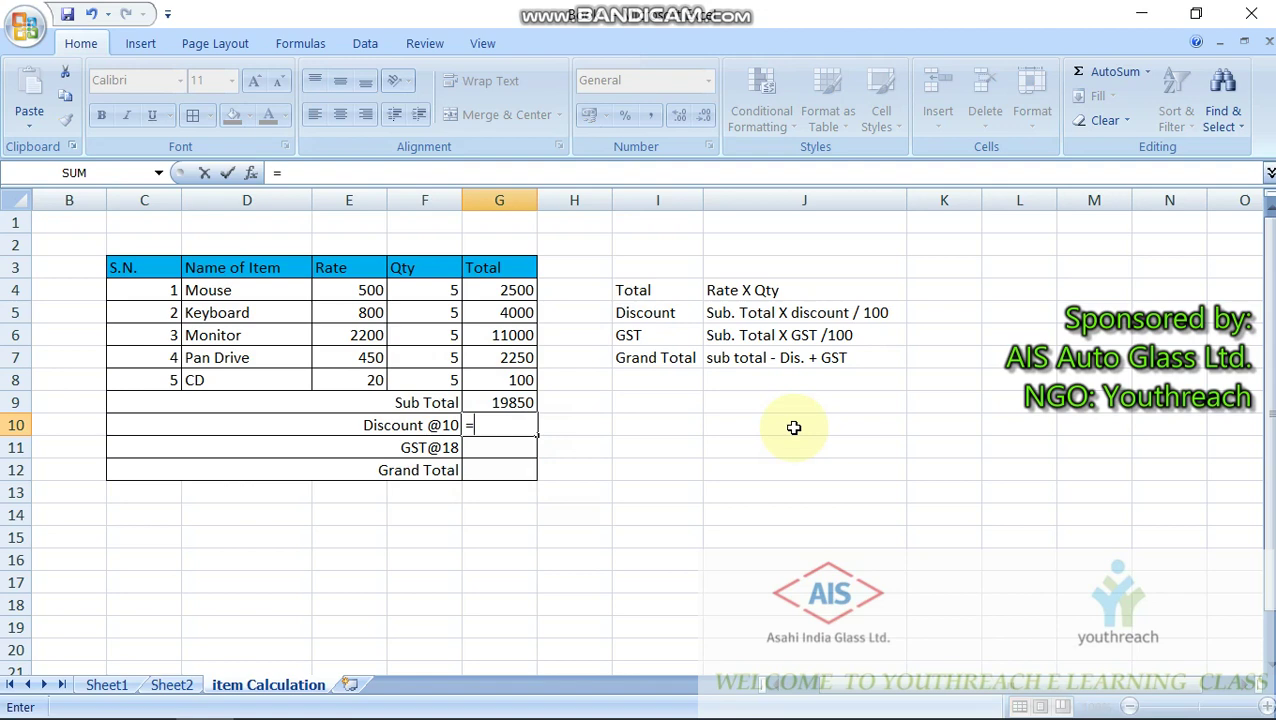
left_click(483, 402)
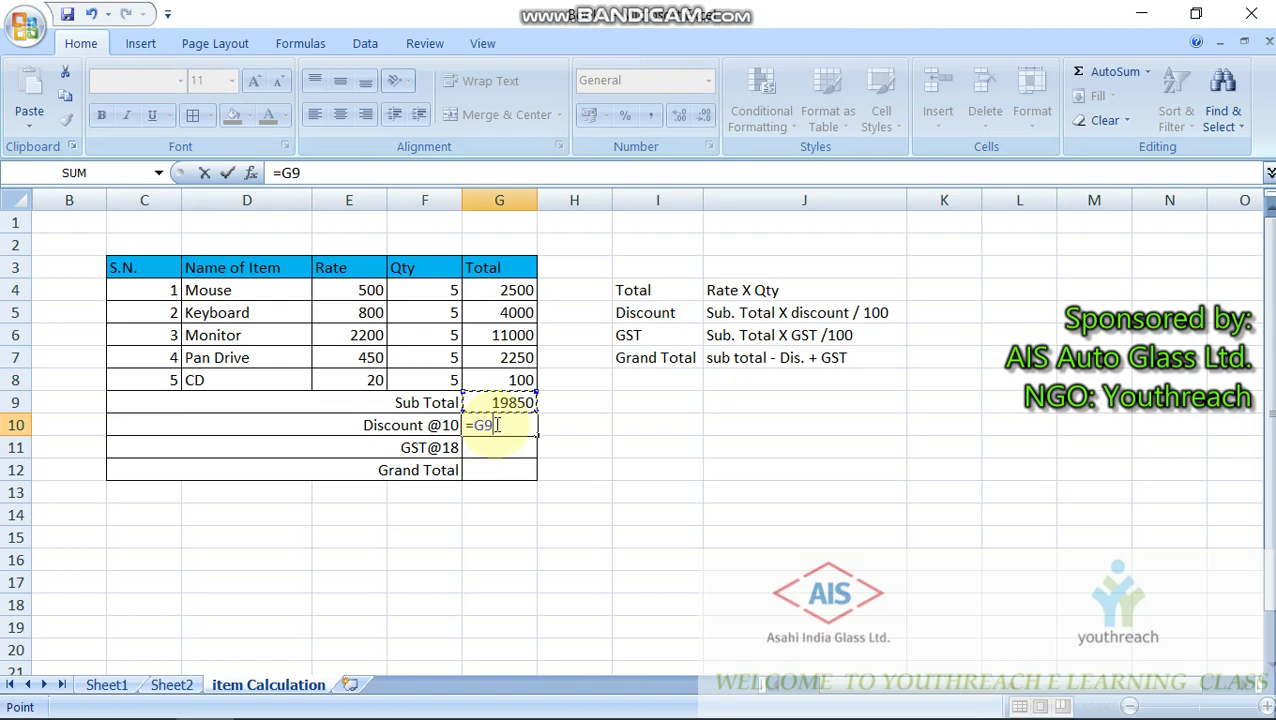
type("*")
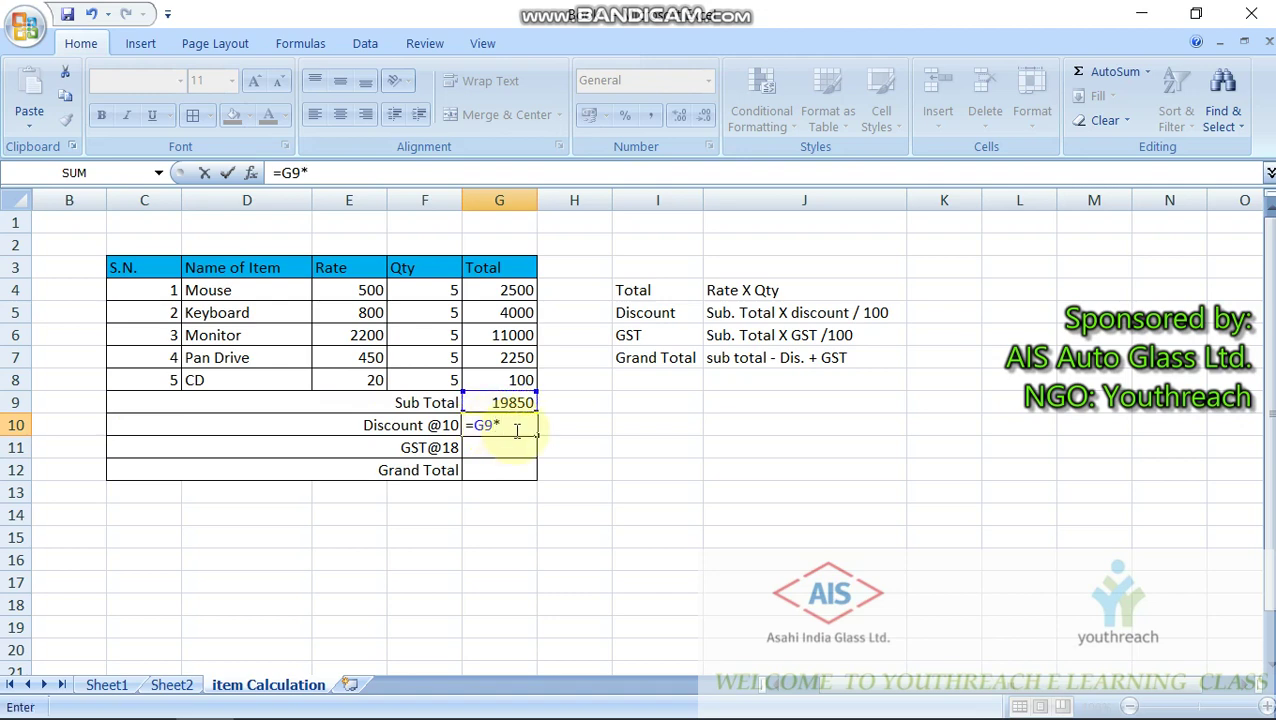
type("10")
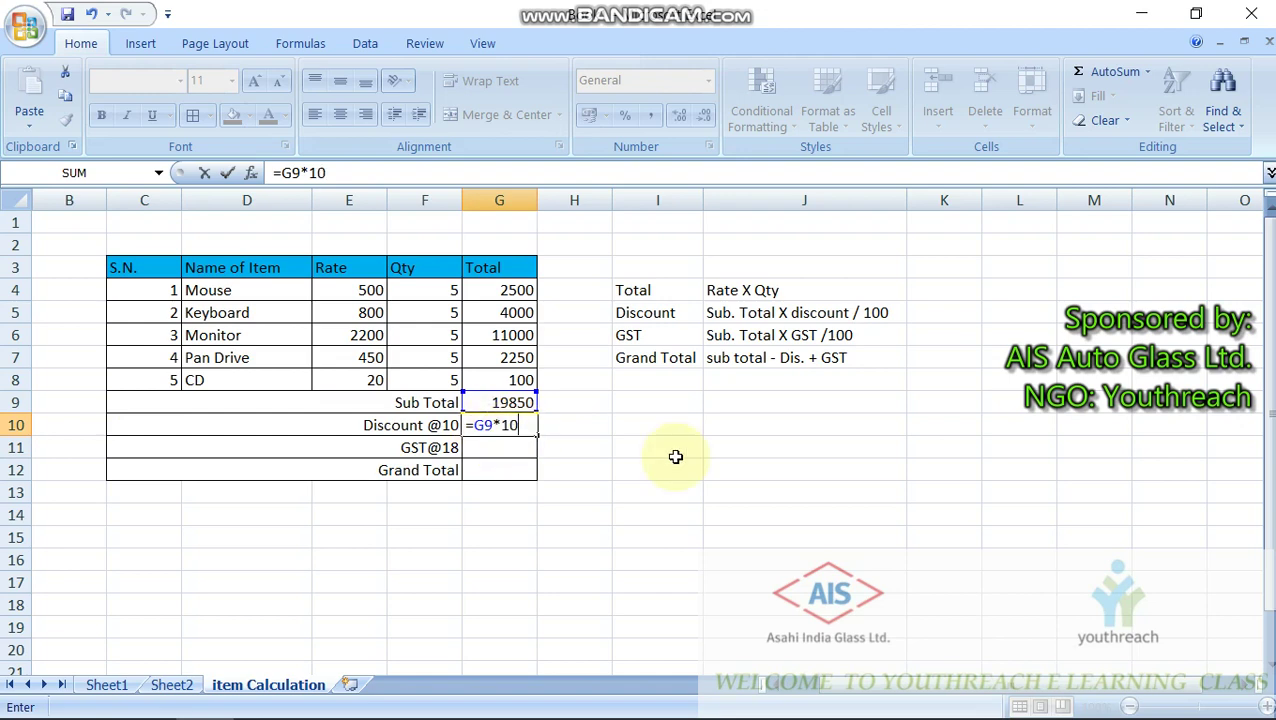
type("%")
key("BackSpace")
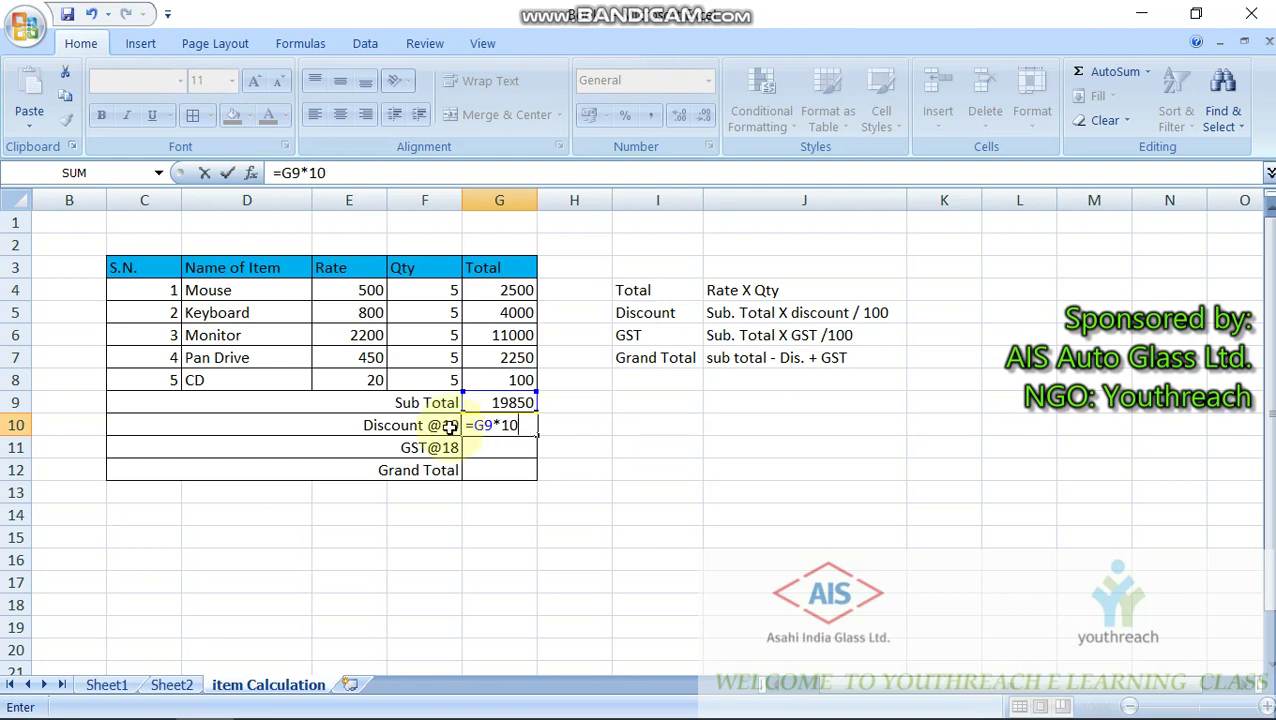
type("/100")
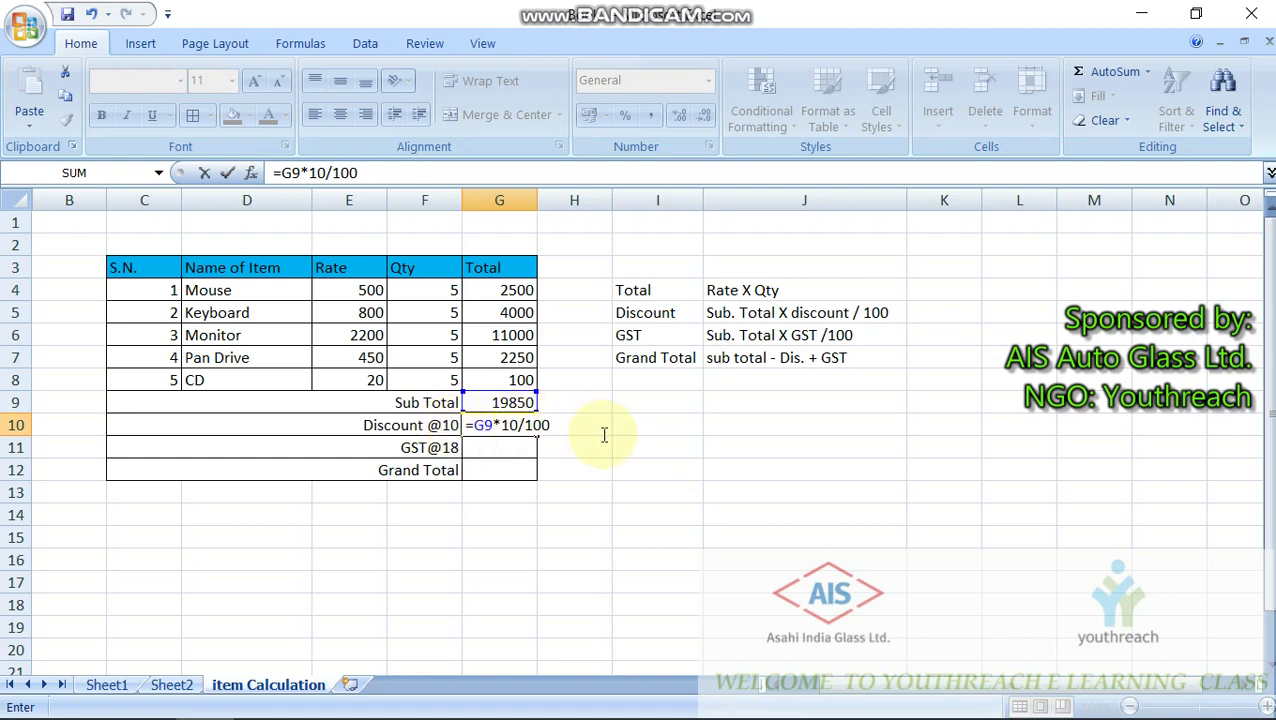
key("Return")
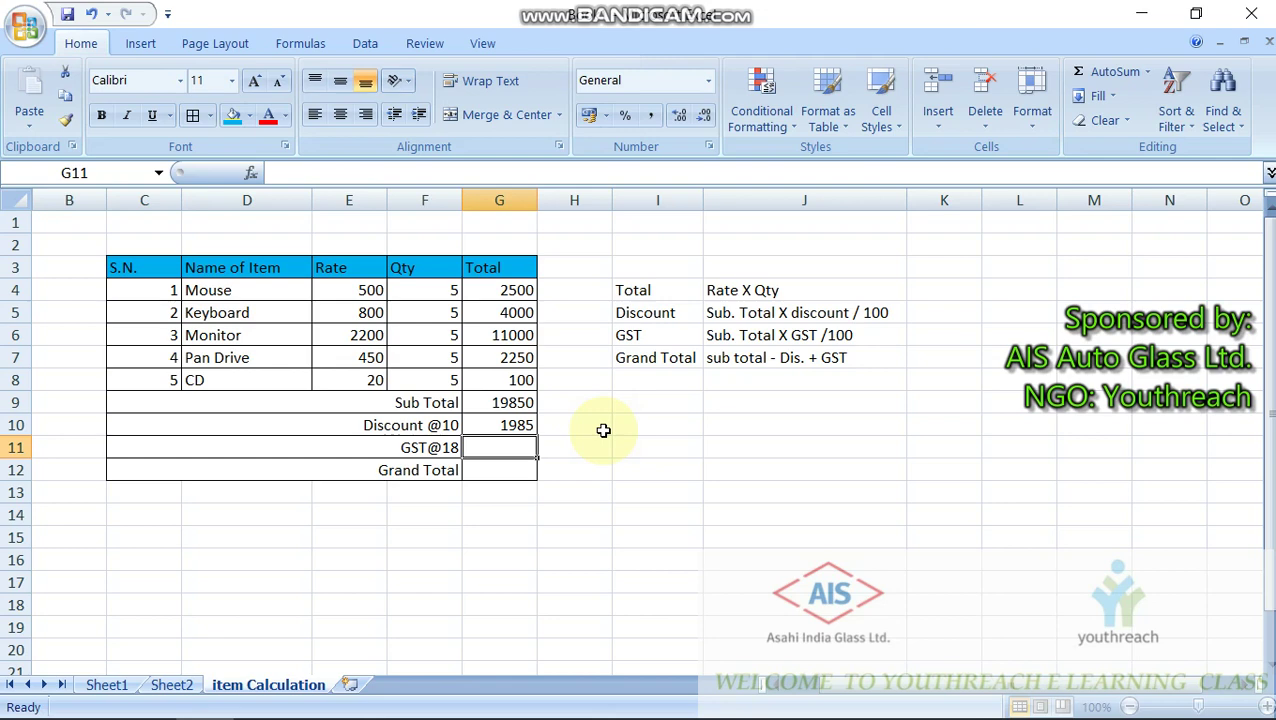
Calculate the 18 percent GST in G11 from the sub total with the formula =G9*18/100
type("=")
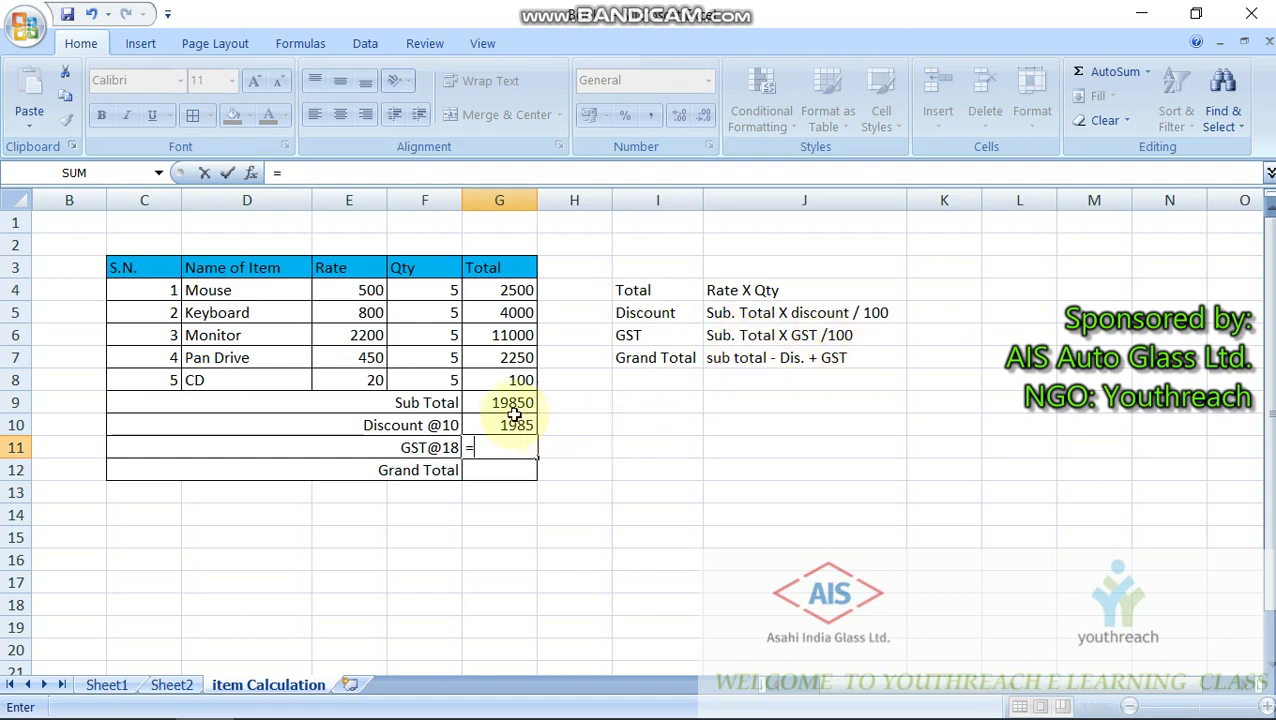
left_click(488, 401)
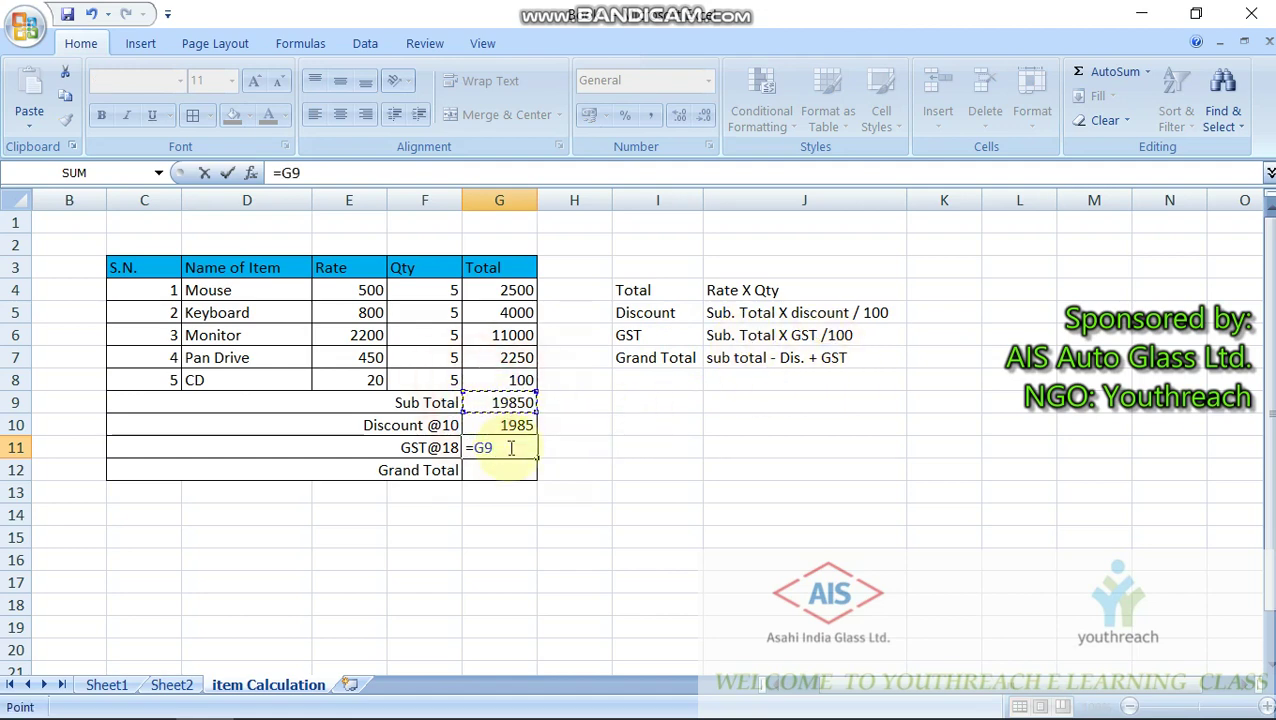
type("*")
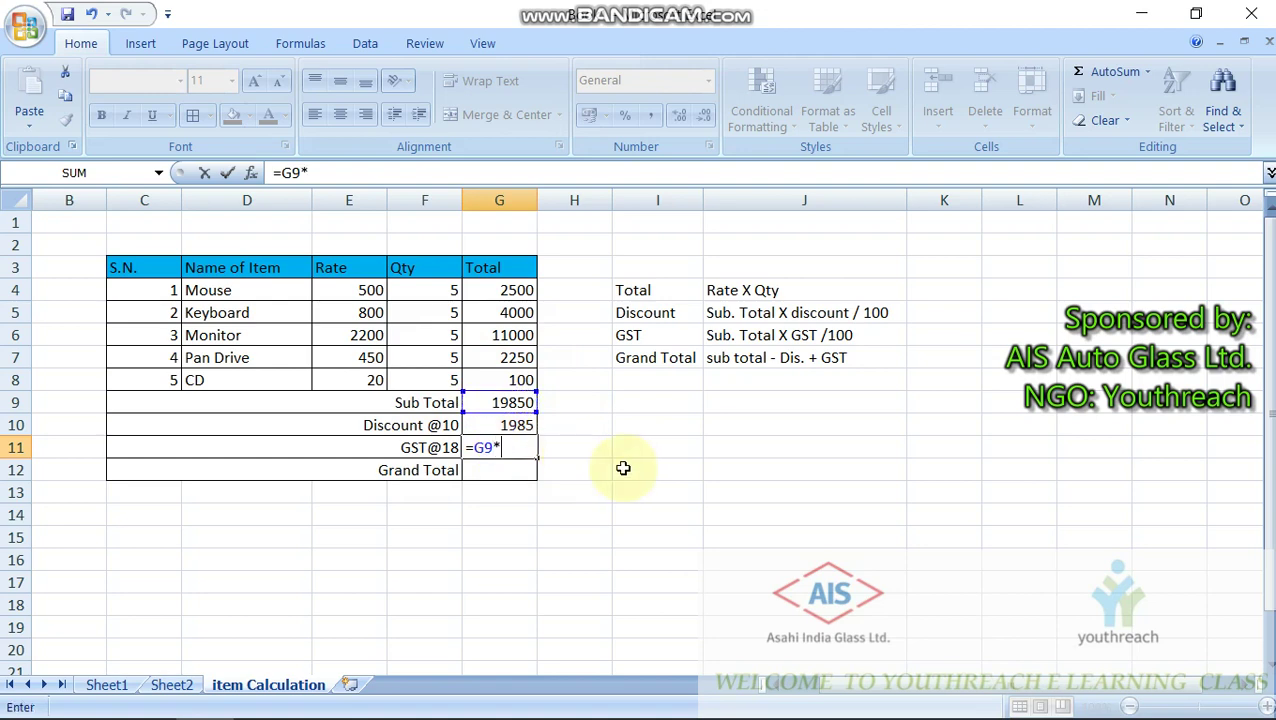
type("18")
type("/100")
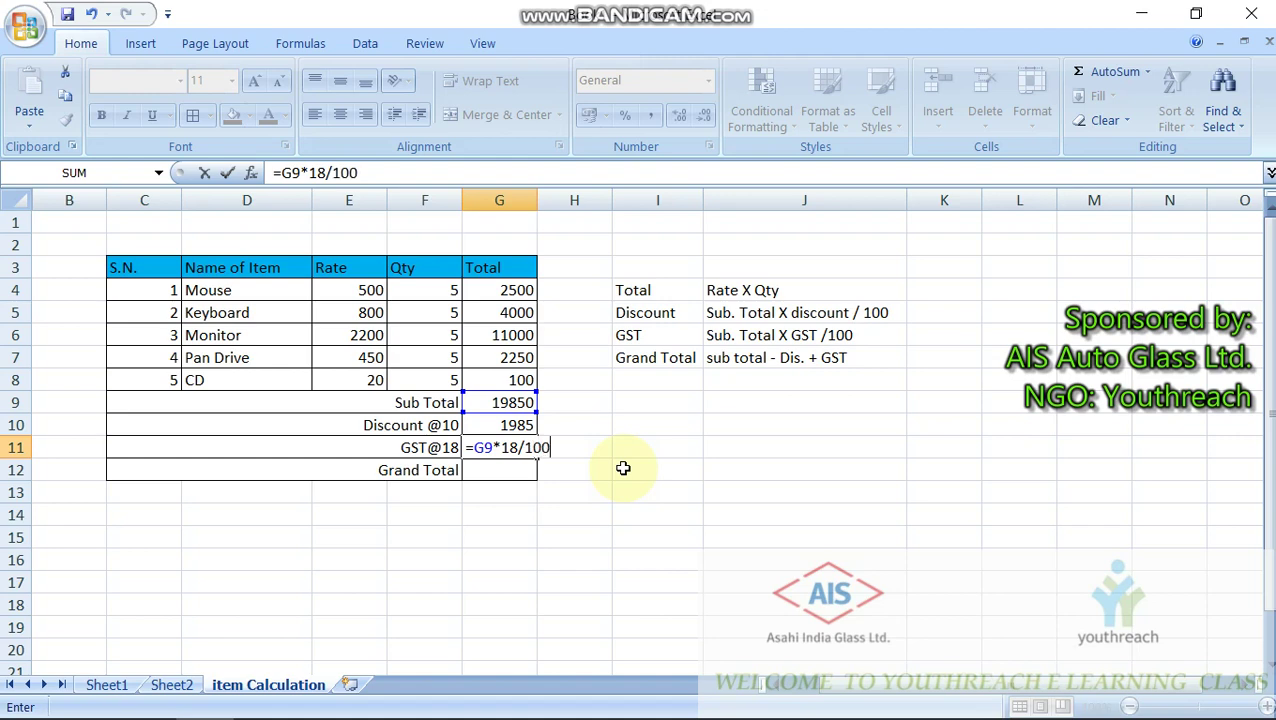
key("Return")
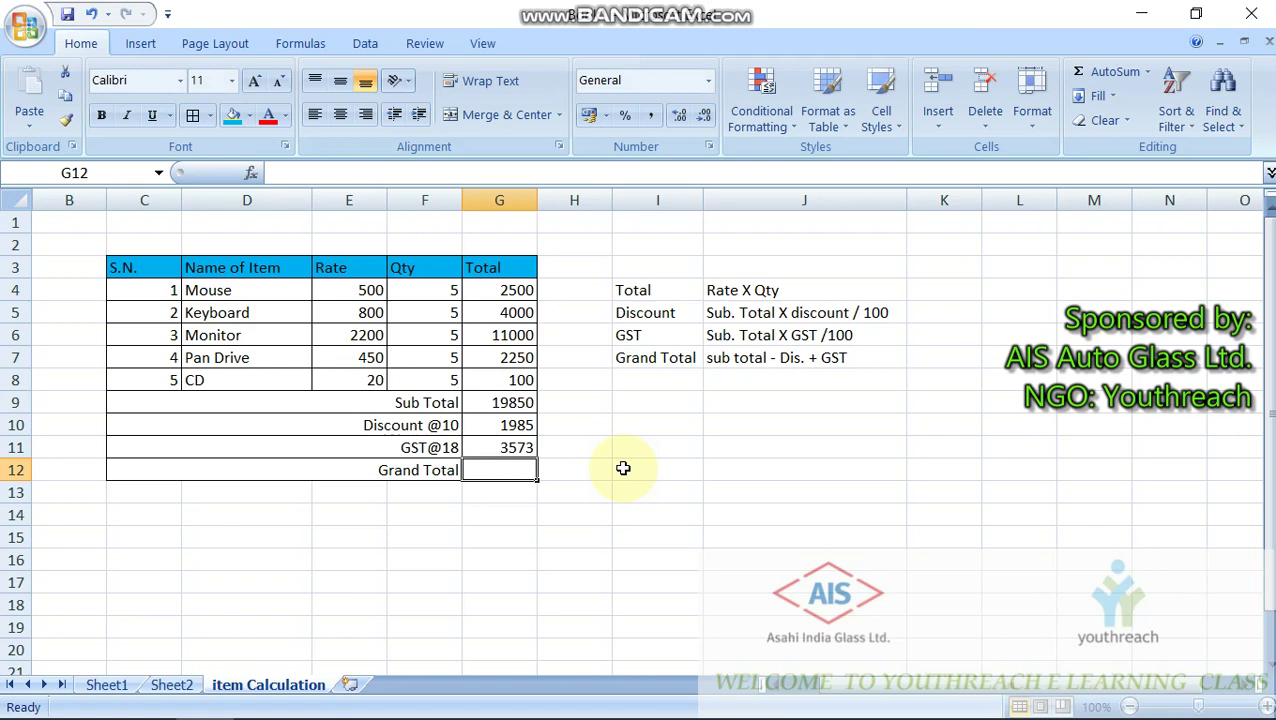
Calculate the Grand Total in G12 as sub total minus discount plus GST with the formula =G9-G10+G11
type("=")
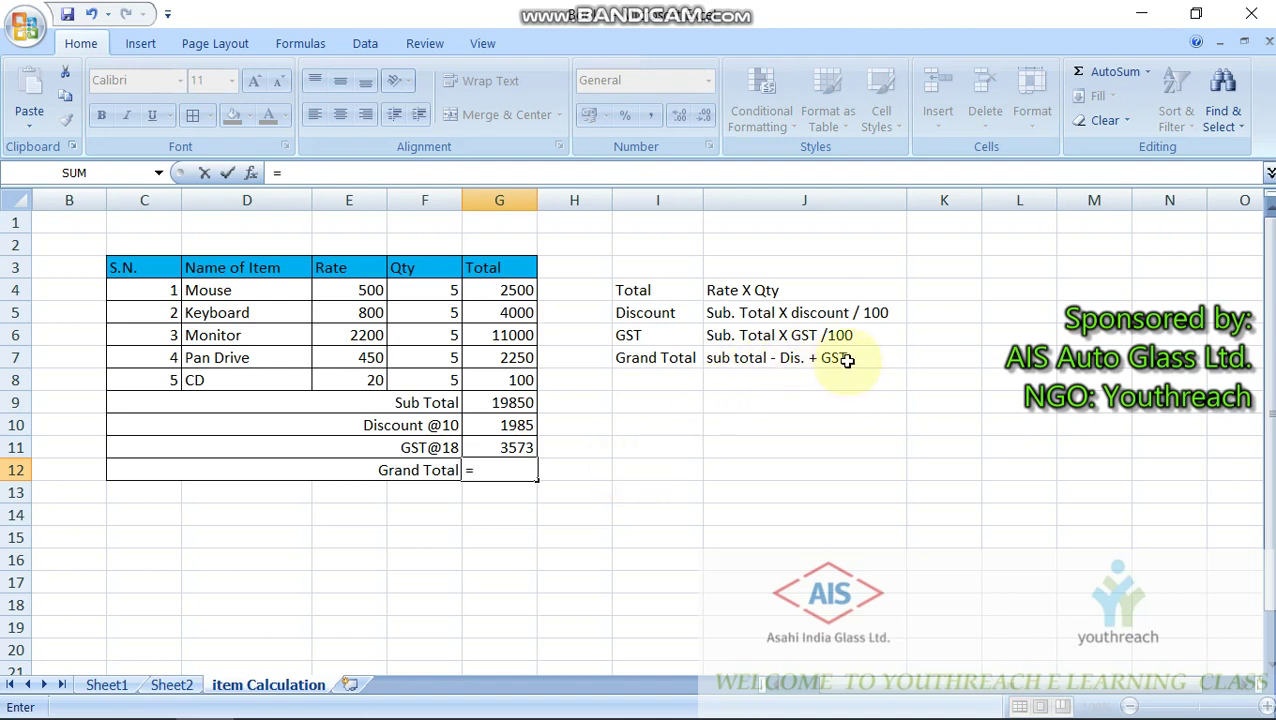
left_click(481, 404)
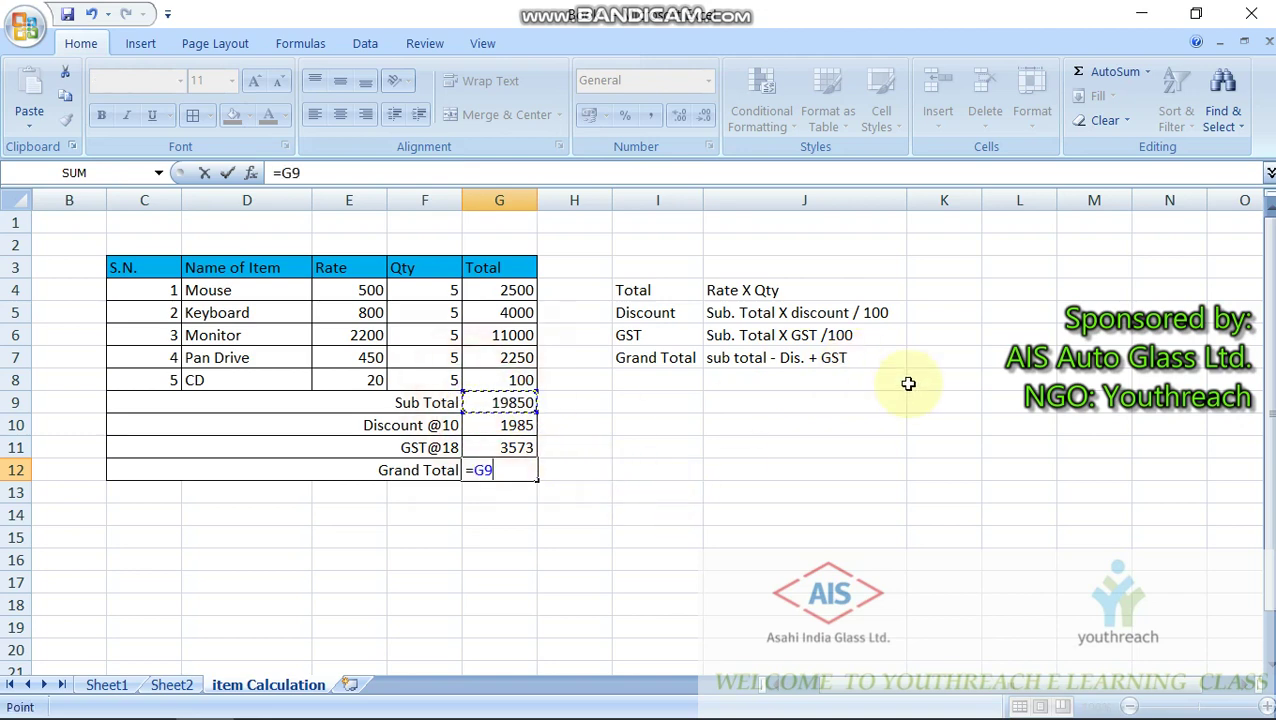
type("-")
left_click(486, 422)
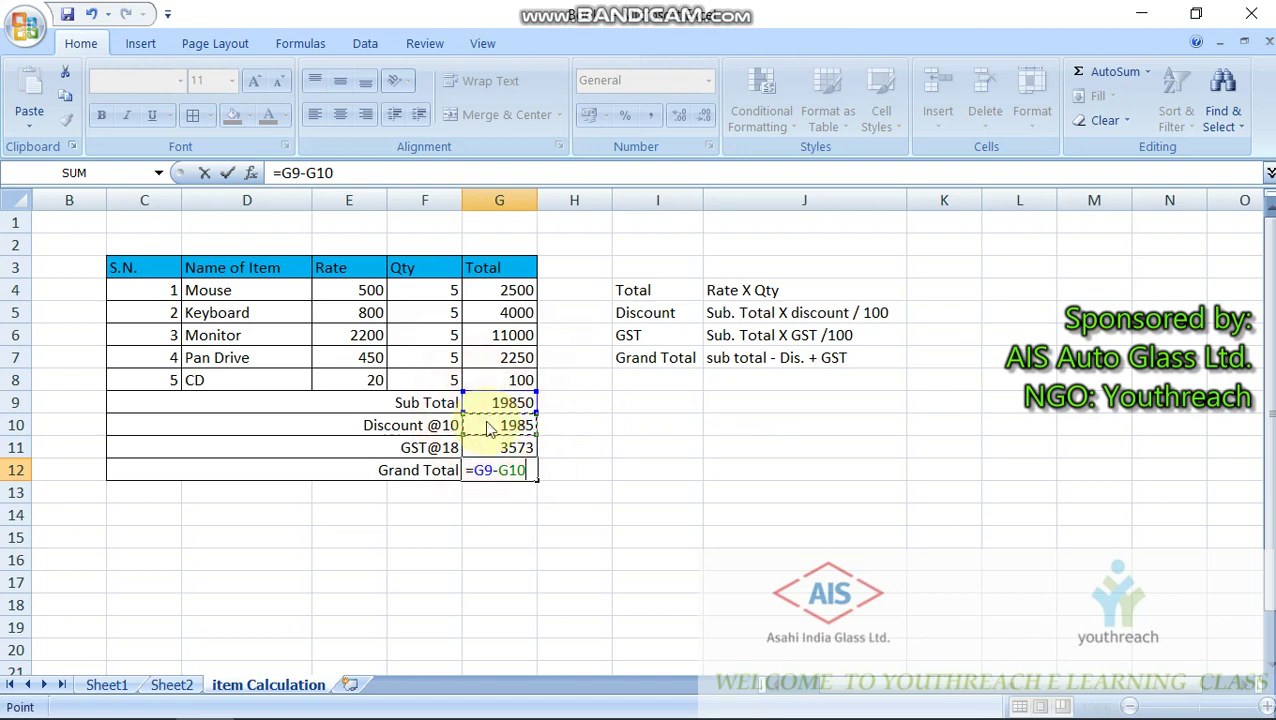
type("+")
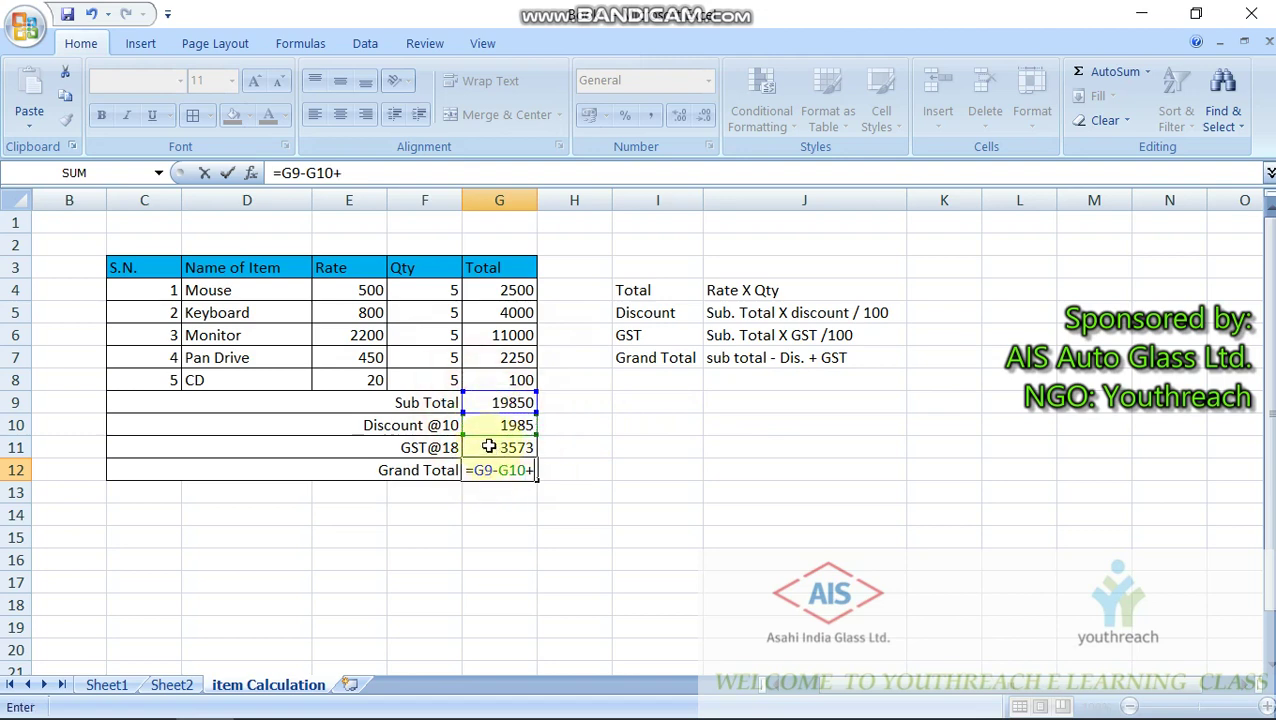
left_click(488, 446)
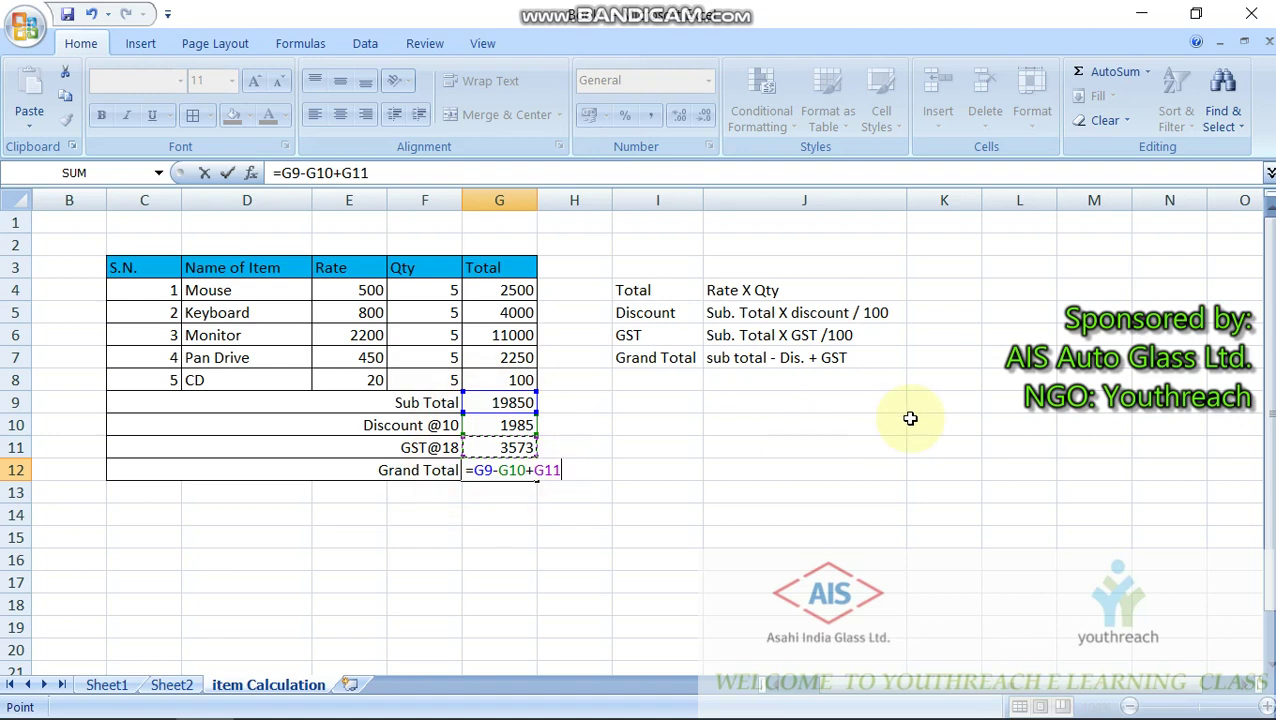
key("Return")
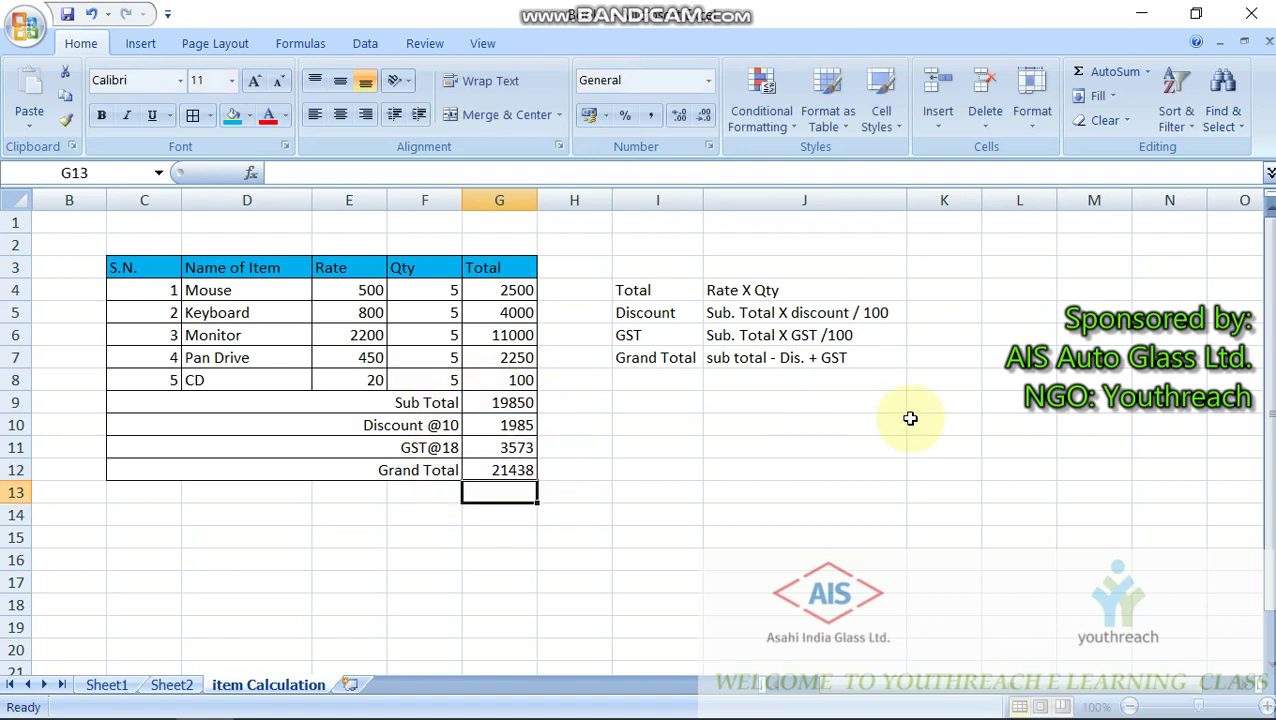